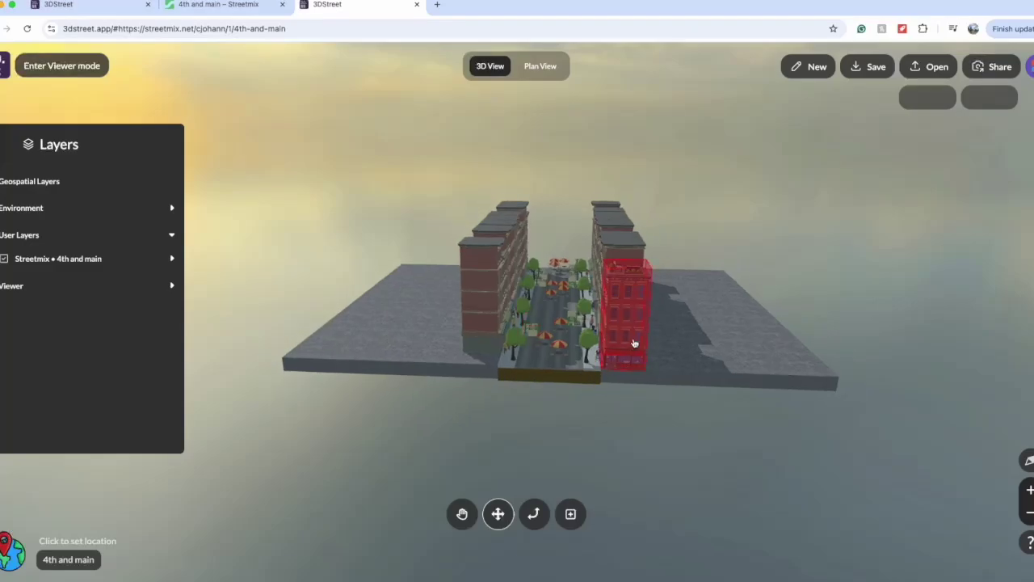
Step: Orbit and zoom over the 4th and main block, then enter viewer mode with Ctrl+Alt+I
left_click_drag(646, 325, 491, 444)
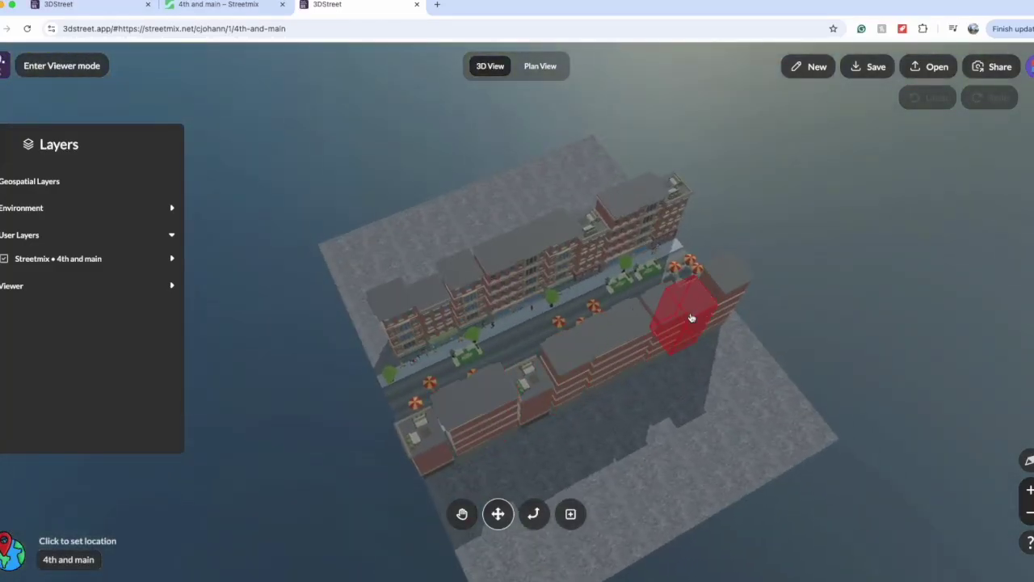
left_click_drag(784, 272, 508, 279)
scroll(478, 336, "up", 5)
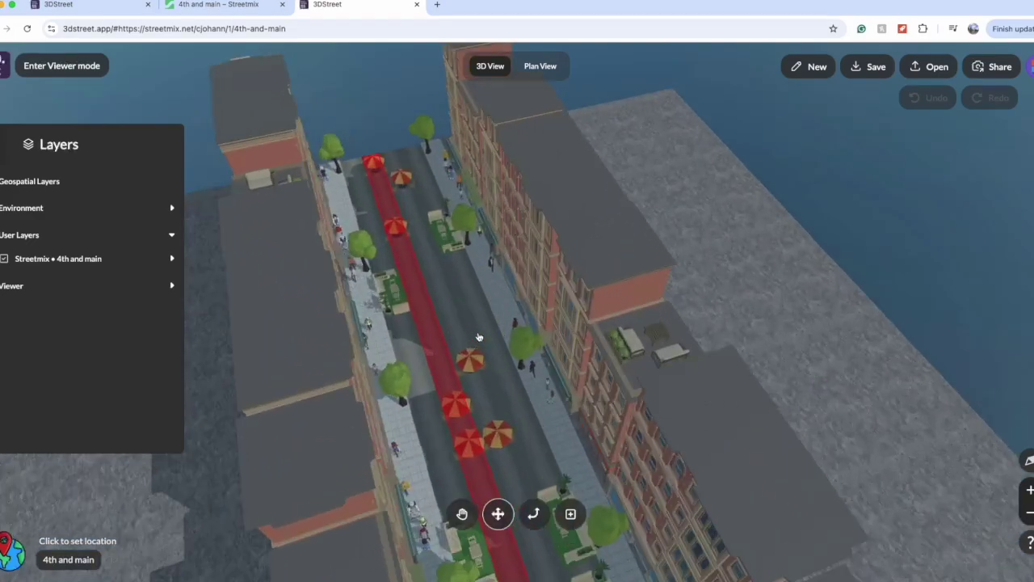
scroll(448, 344, "down", 5)
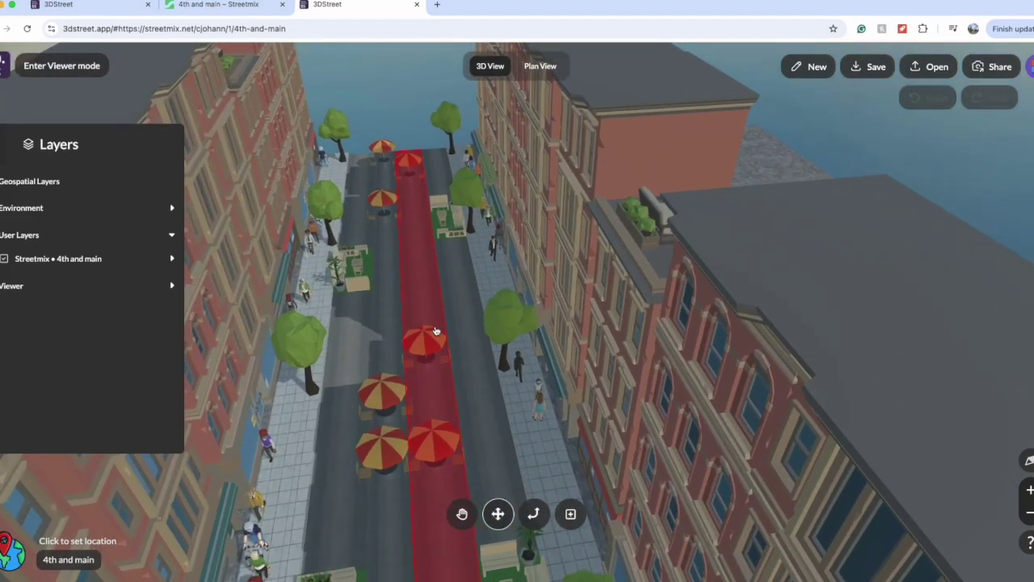
scroll(436, 331, "down", 3)
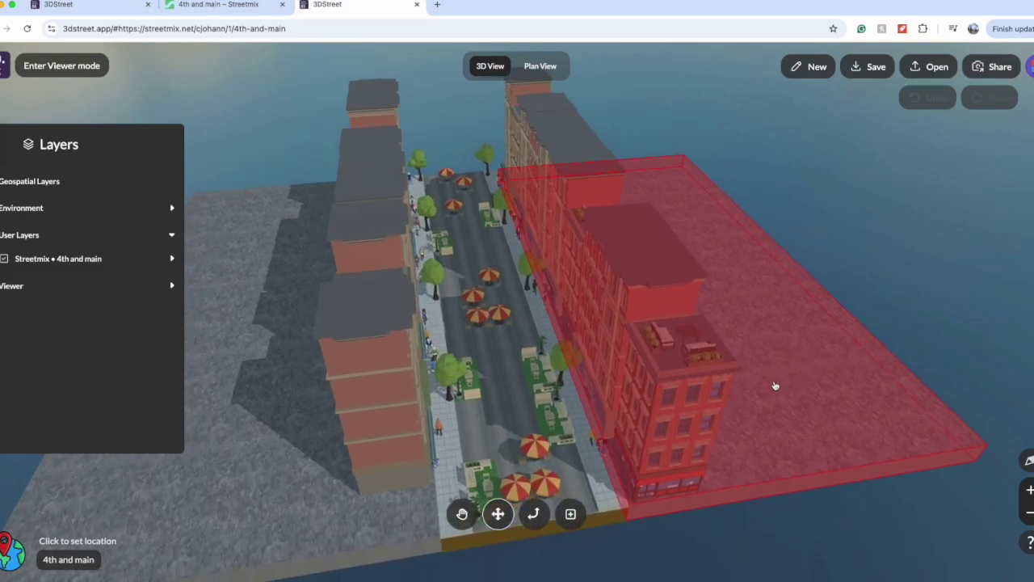
key("ctrl+alt+i")
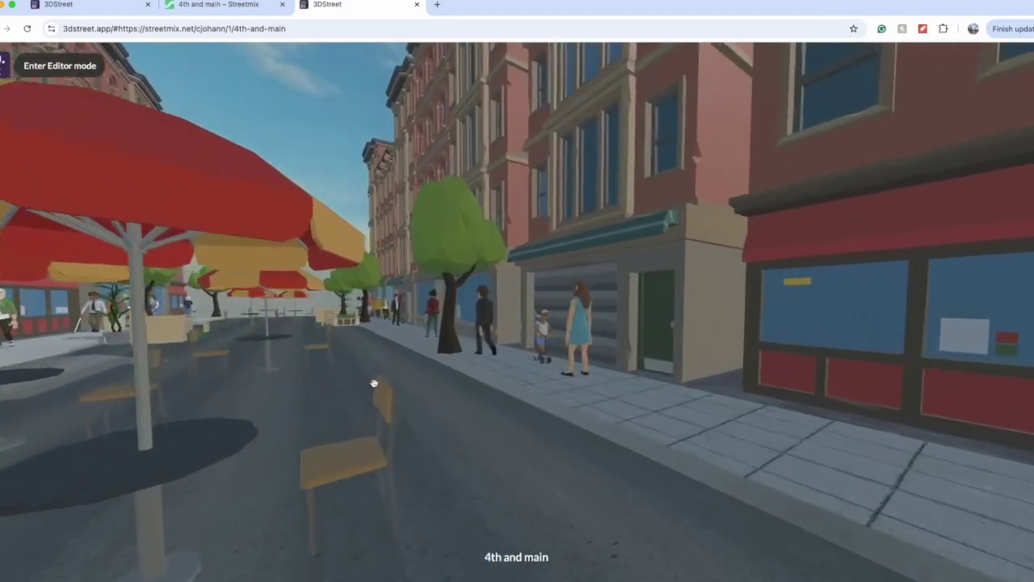
Step: Teleport down 4th and main past the umbrella tables, then return to the photoreal-tiles scene, rotated so the street runs vertically
left_click(374, 383)
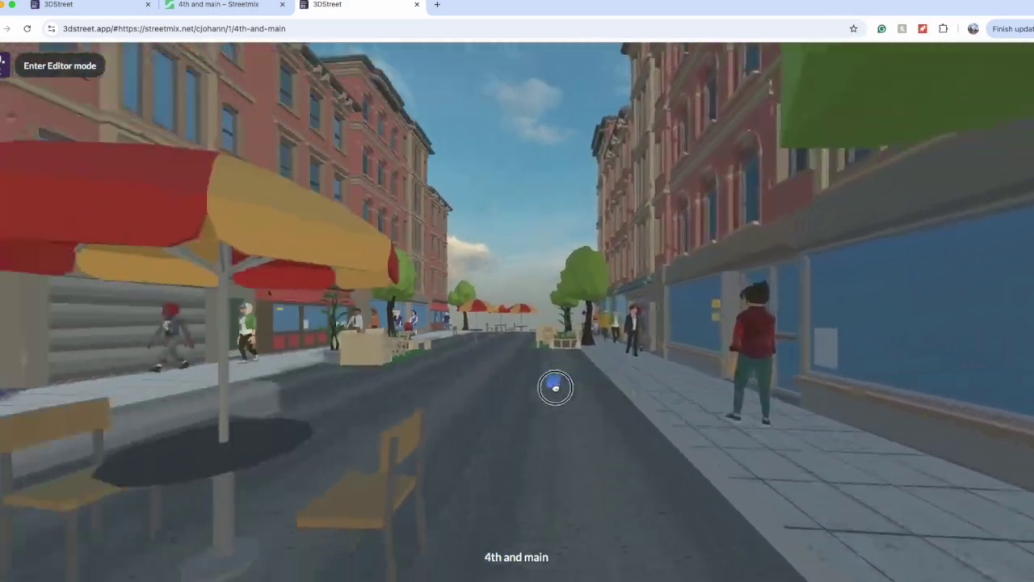
left_click(488, 387)
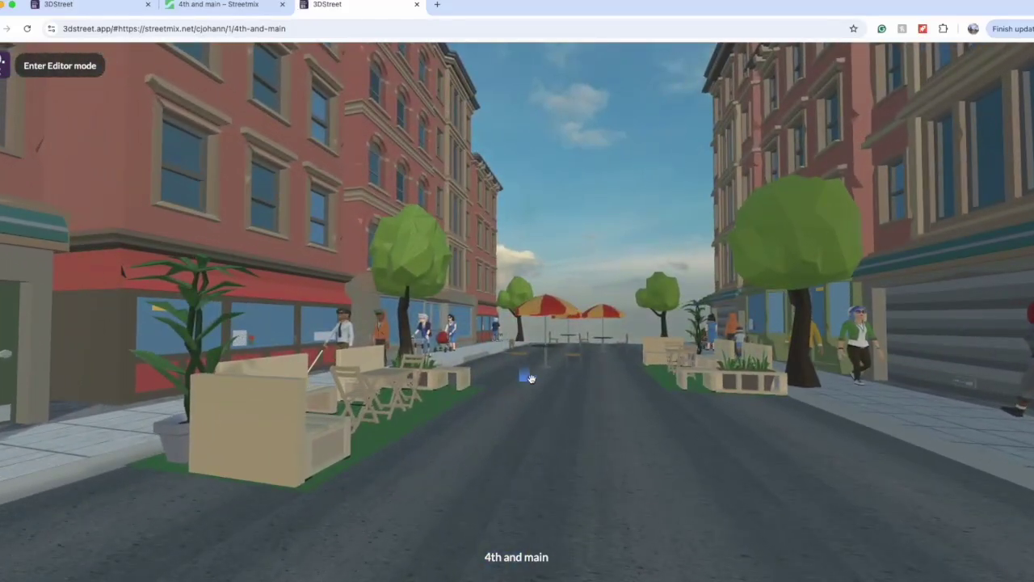
left_click(526, 376)
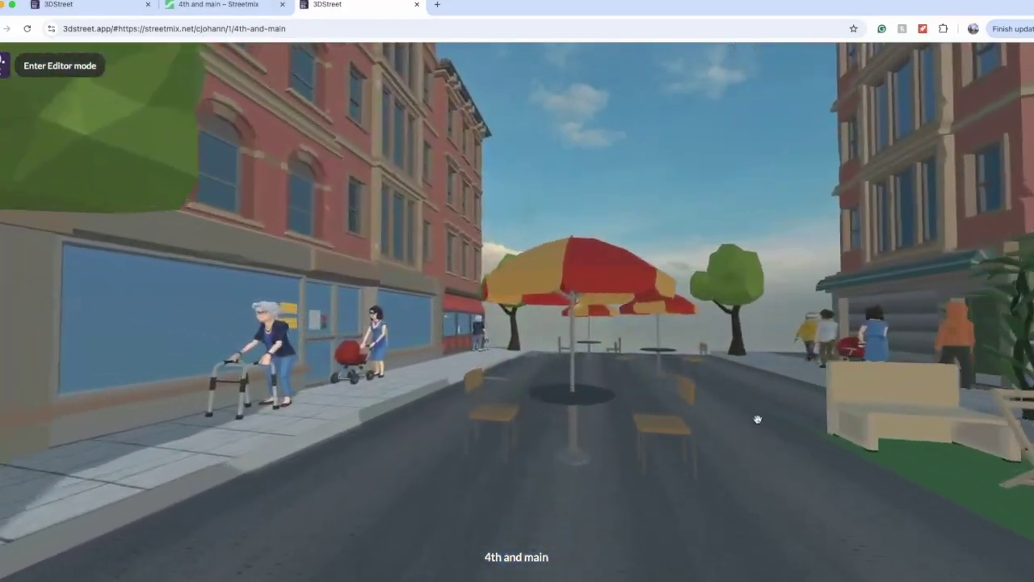
left_click(755, 417)
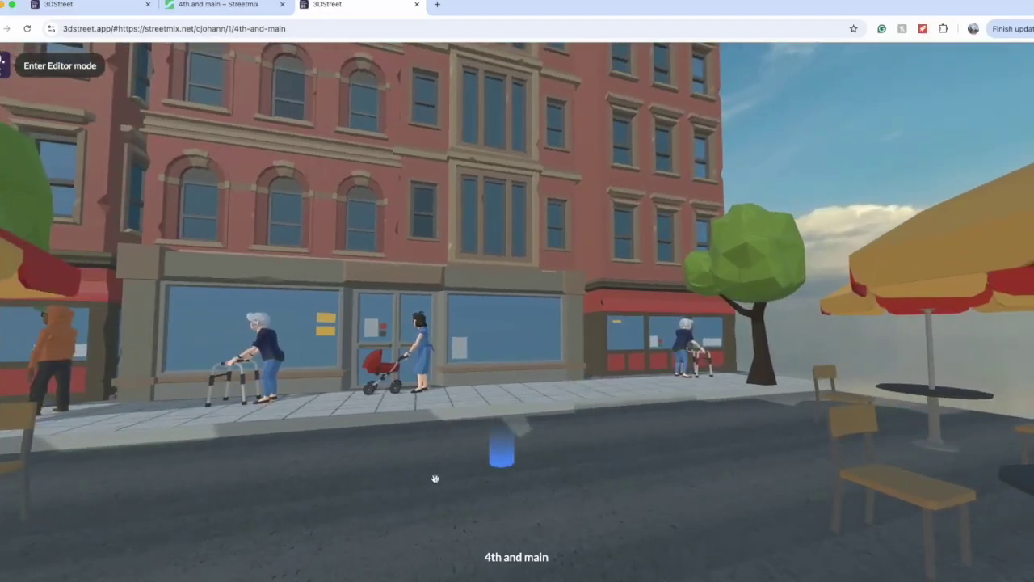
left_click_drag(451, 474, 409, 476)
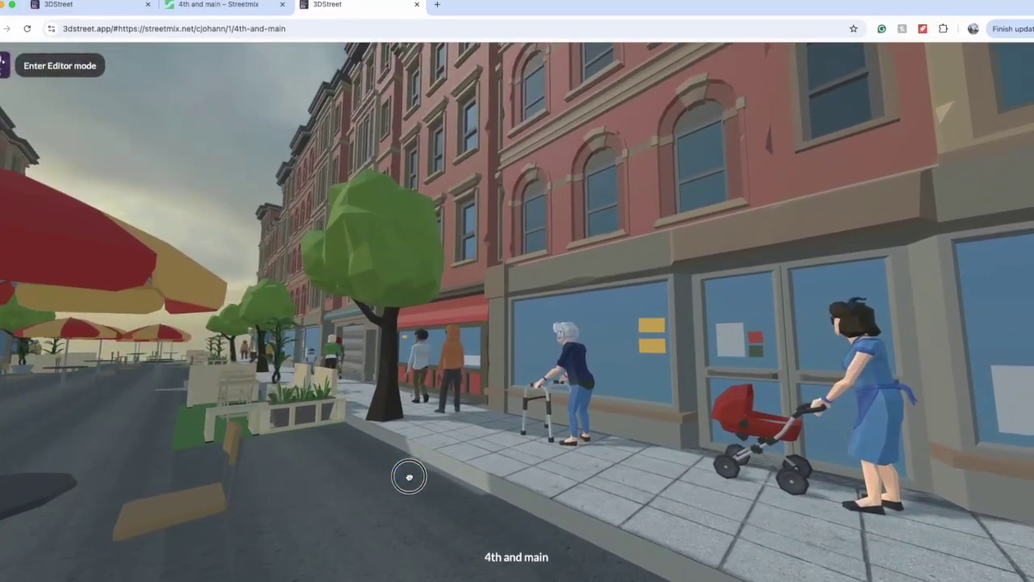
key("ctrl+1")
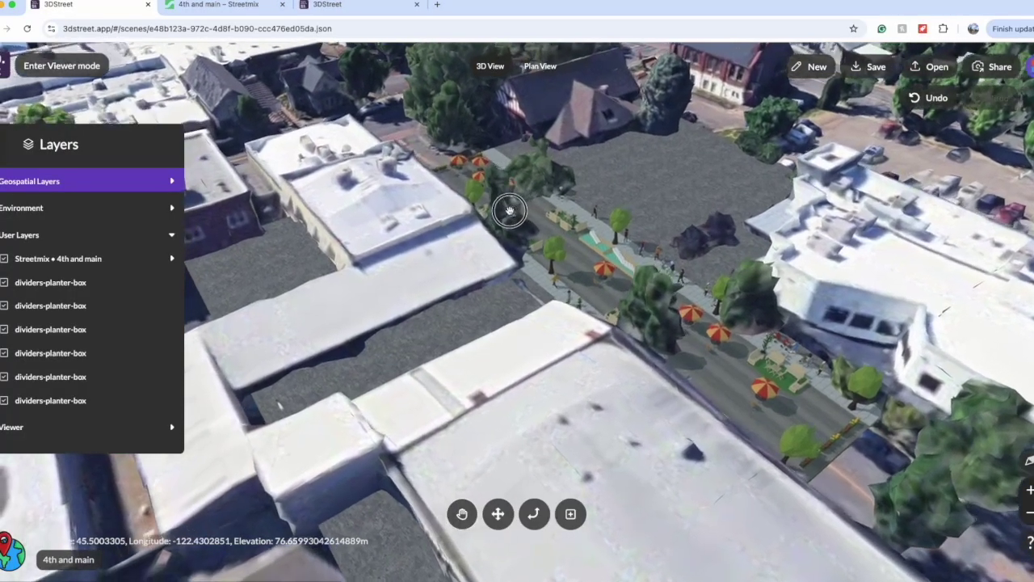
left_click_drag(509, 210, 364, 194)
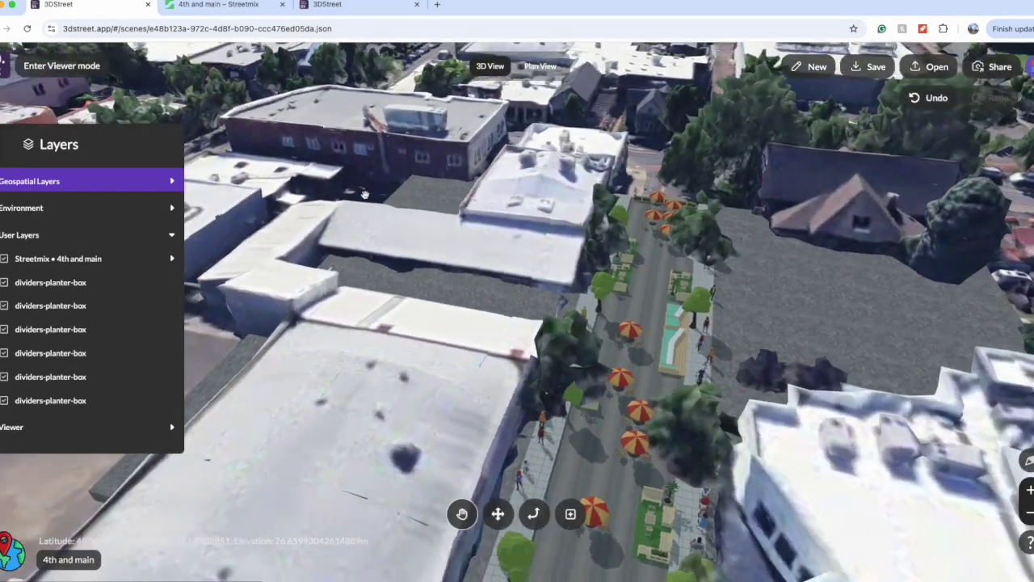
Step: Zoom the aerial geospatial view in and back out
scroll(365, 194, "up", 5)
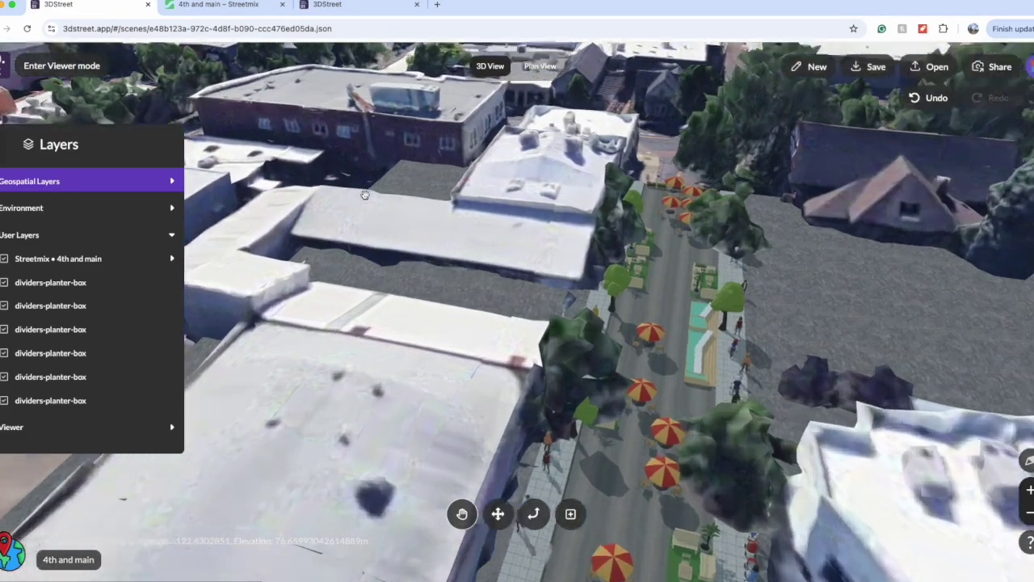
scroll(365, 196, "down", 3)
scroll(366, 197, "down", 3)
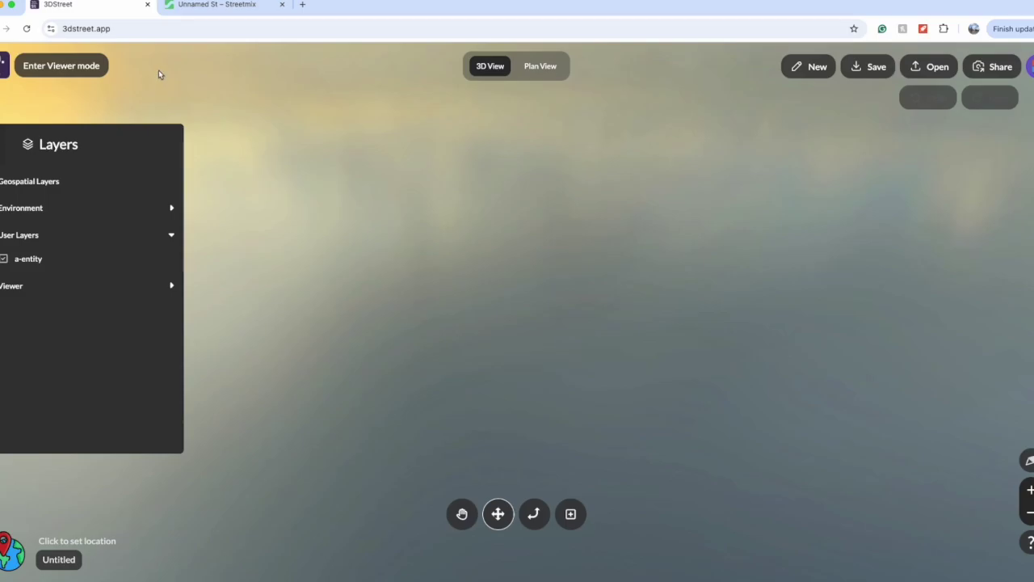
Step: Open the Unnamed St Streetmix design in 3DStreet from its Share menu
left_click(217, 5)
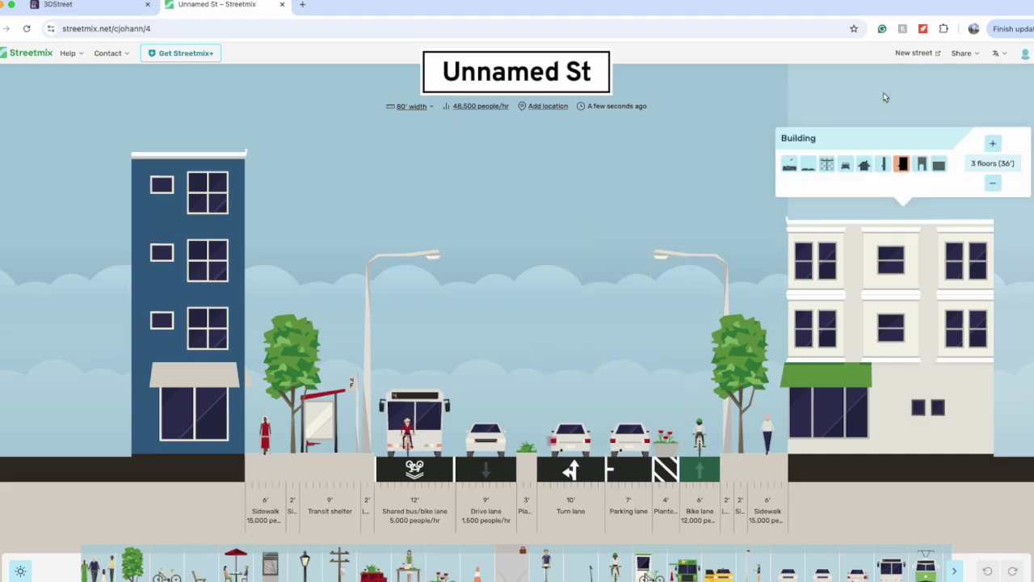
left_click(962, 53)
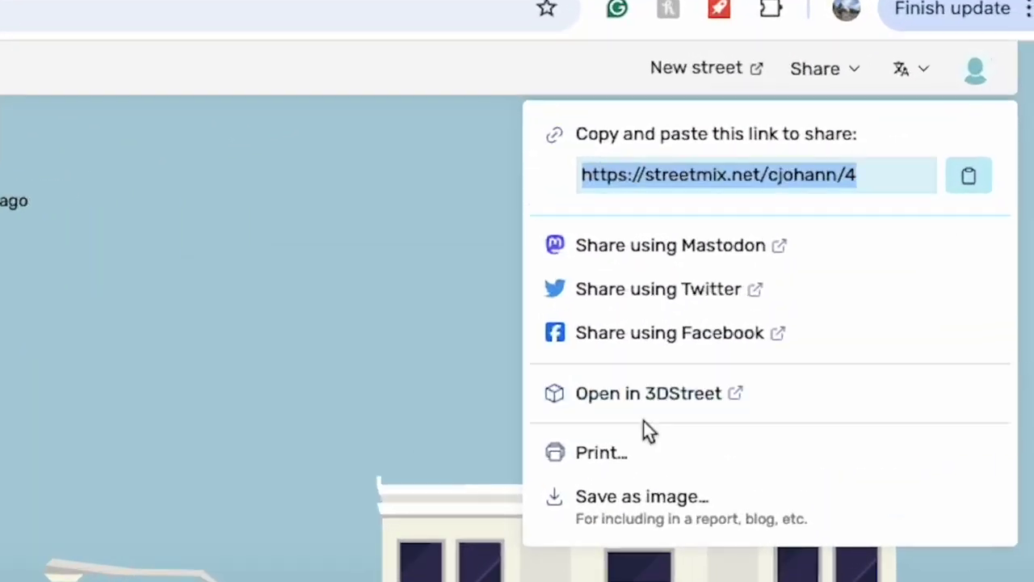
left_click(646, 395)
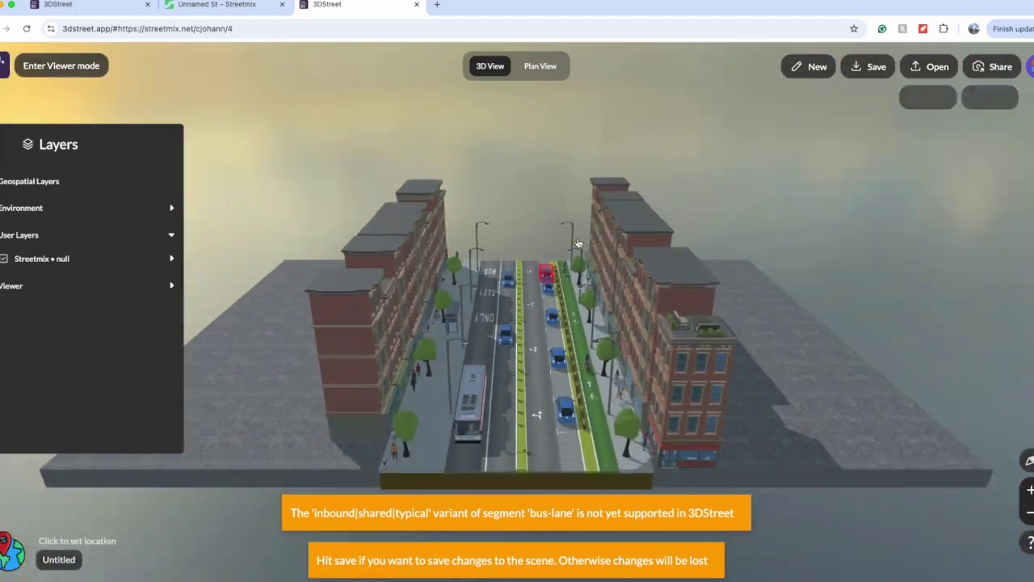
Step: Select the Unnamed St bus lane, then return to the empty Untitled scene tab
left_click(569, 323)
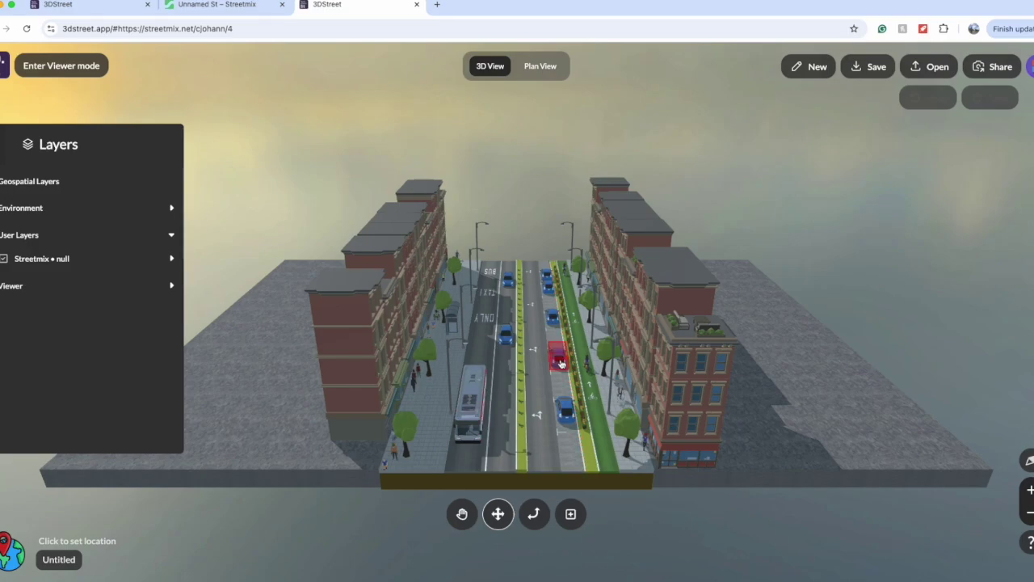
left_click(97, 6)
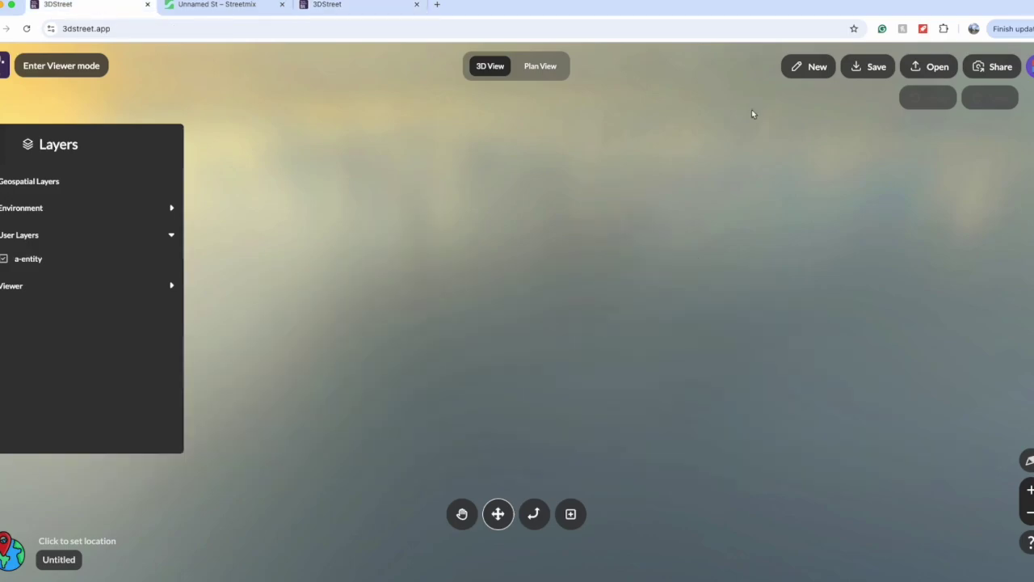
Step: Start Load from Streetmix in the Open menu, then cancel the link prompt
left_click(933, 66)
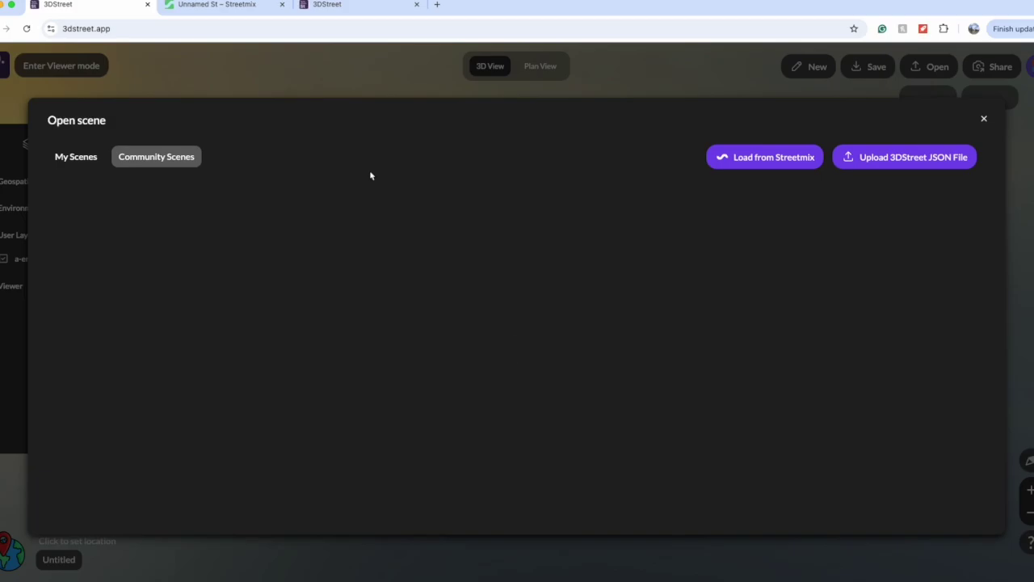
left_click(761, 157)
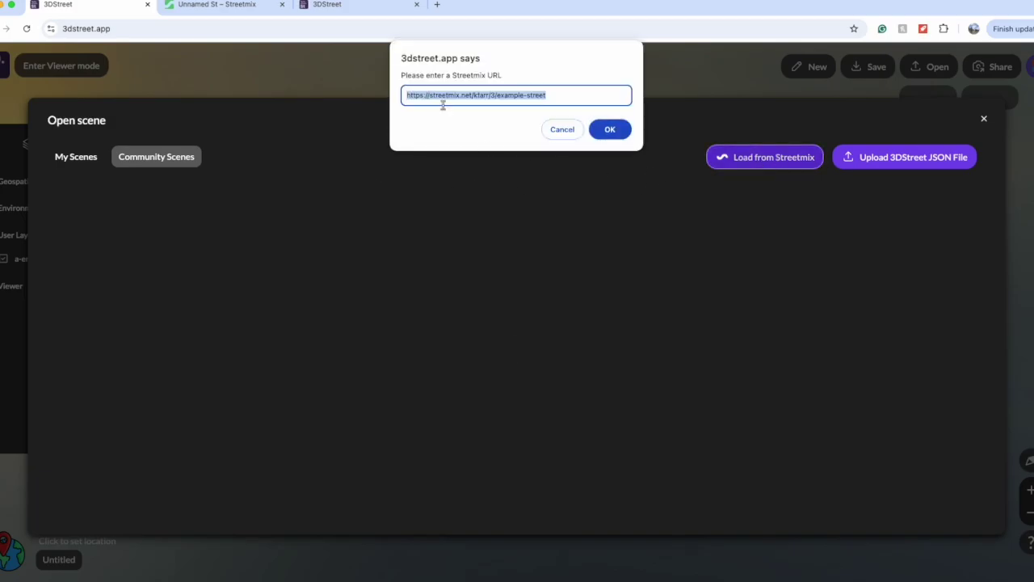
left_click(559, 131)
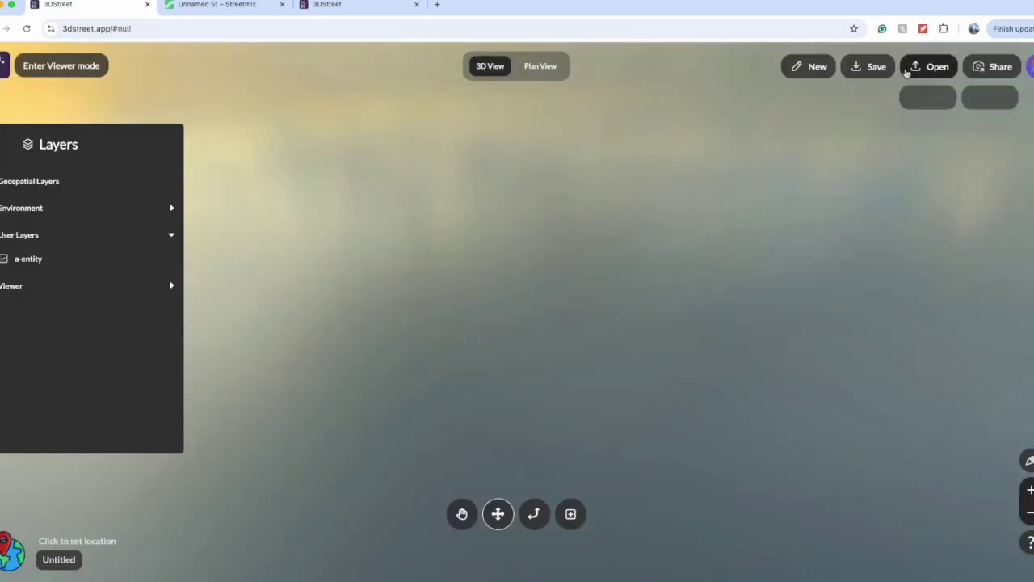
Step: Reopen the Open menu and scroll through the Community Scenes gallery
left_click(915, 71)
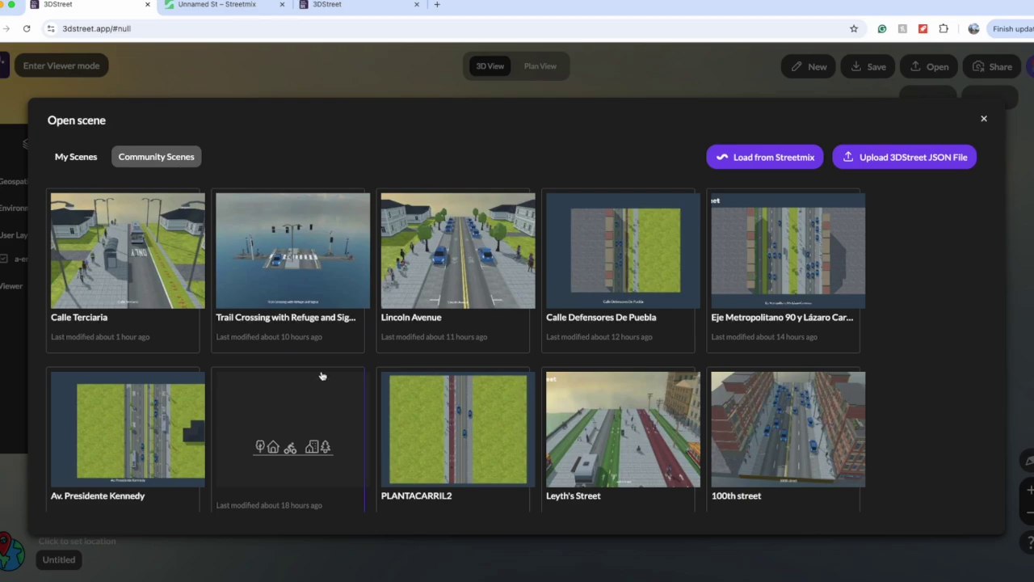
scroll(321, 376, "down", 3)
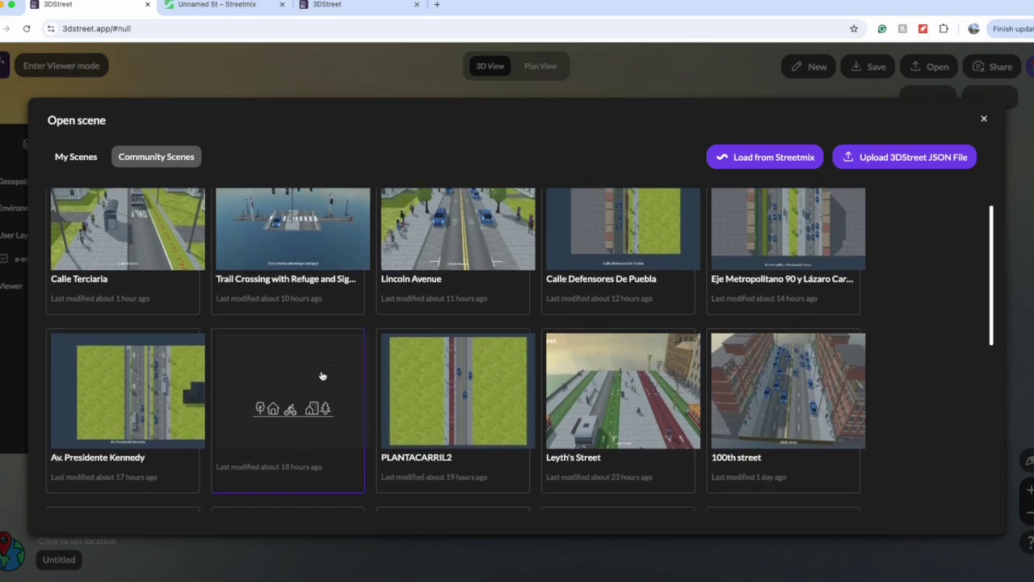
scroll(351, 420, "down", 1)
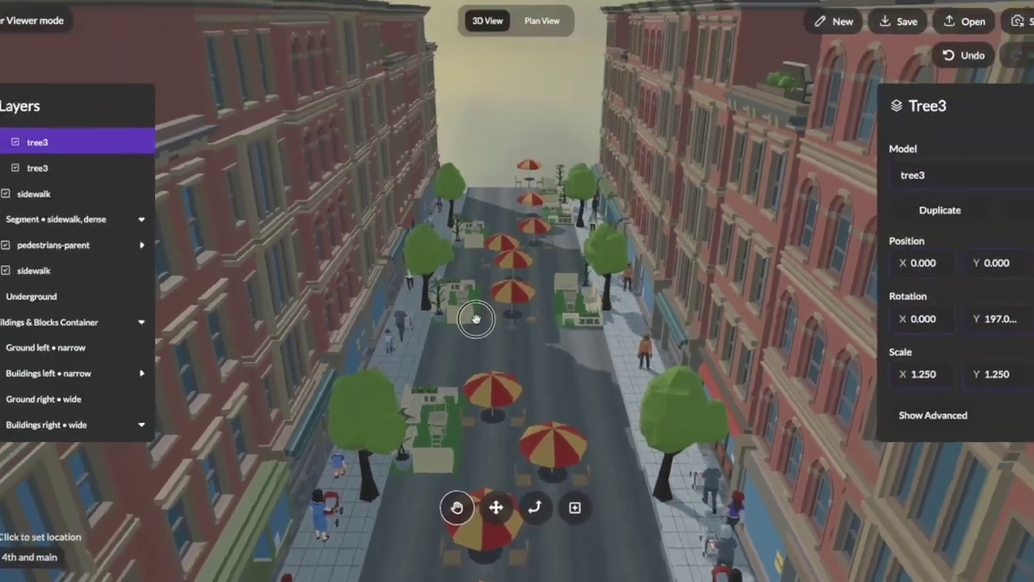
Step: Orbit and zoom out over 4th and main, switch to the Move tool and select an umbrella table
left_click_drag(476, 319, 436, 321)
scroll(443, 340, "down", 2)
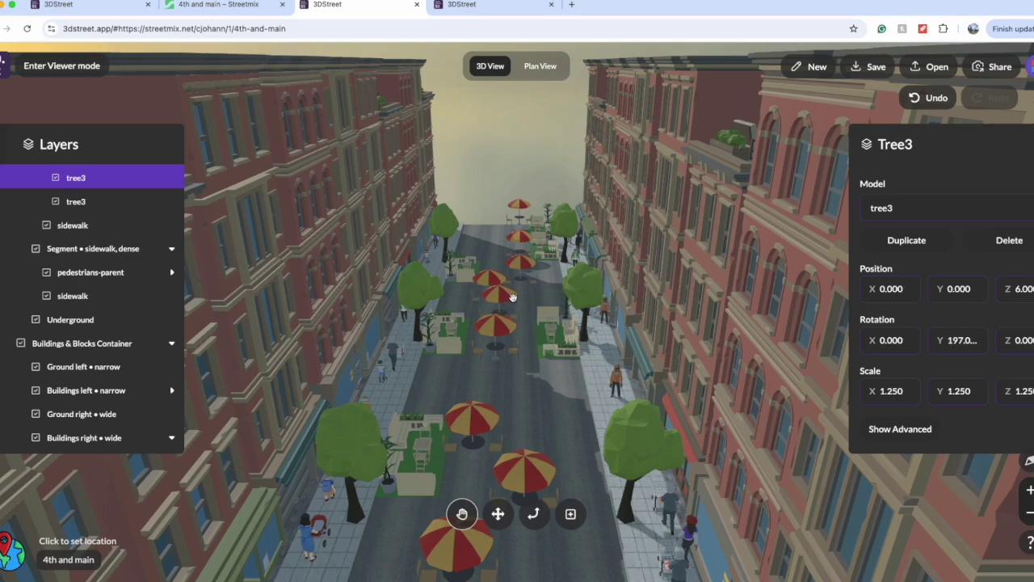
mouse_move(490, 245)
left_mouse_down()
mouse_move(503, 307)
mouse_move(493, 256)
left_mouse_up()
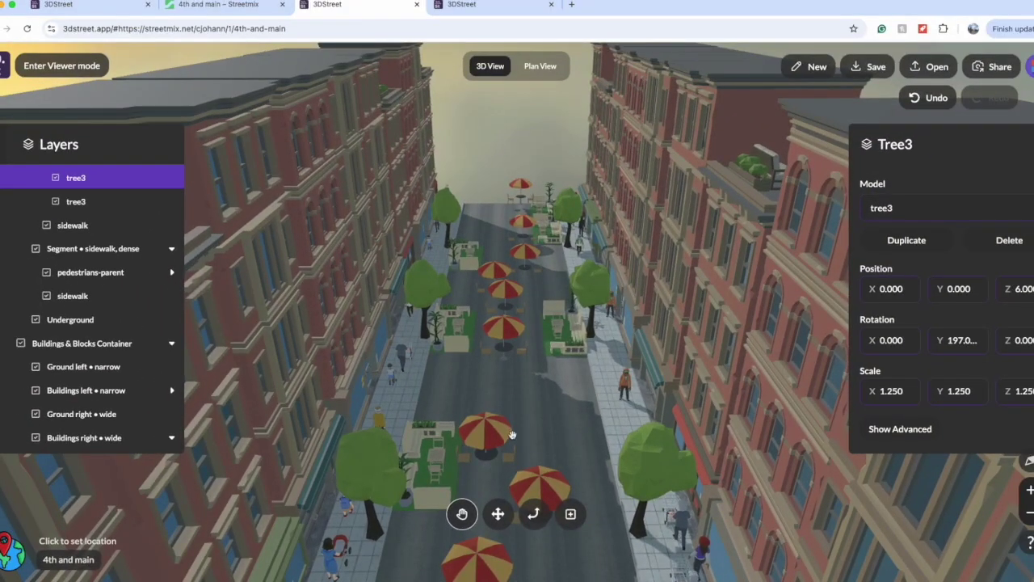
left_click(498, 514)
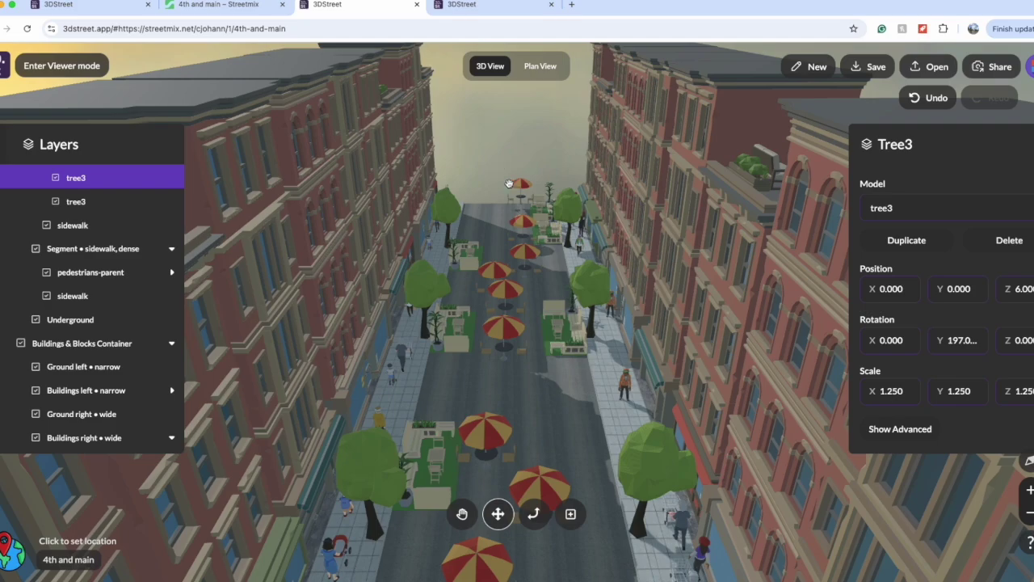
left_click(499, 274)
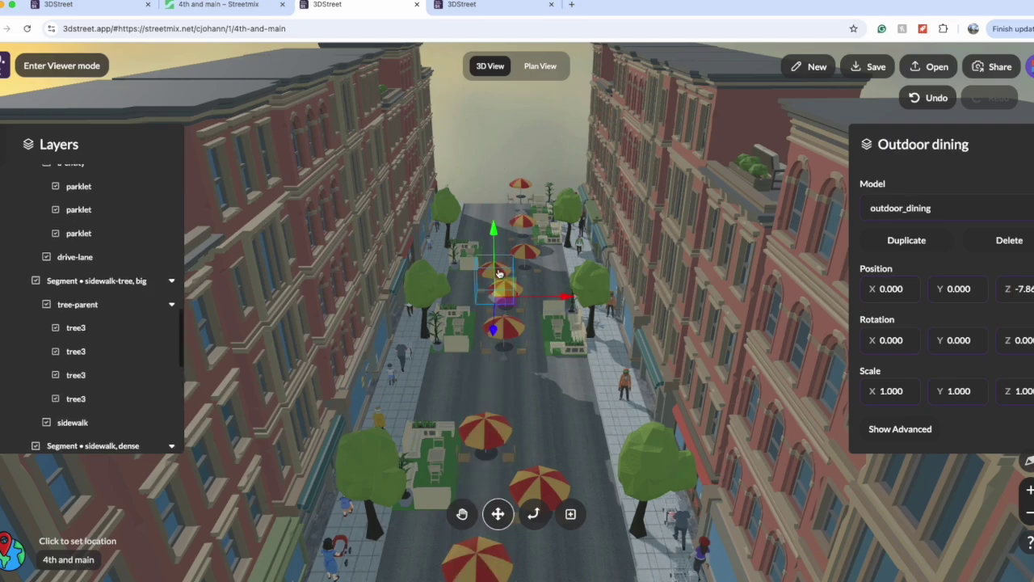
Step: Raise the umbrella table slightly and lower it back, checking its X position value
mouse_move(493, 236)
left_mouse_down()
mouse_move(492, 180)
mouse_move(492, 239)
left_mouse_up()
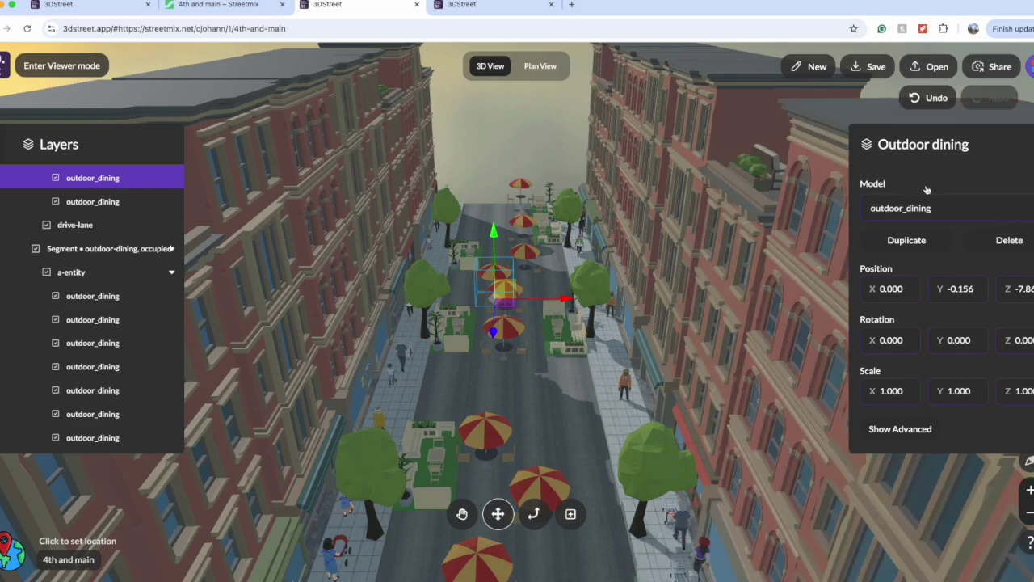
left_click(922, 144)
left_click(880, 281)
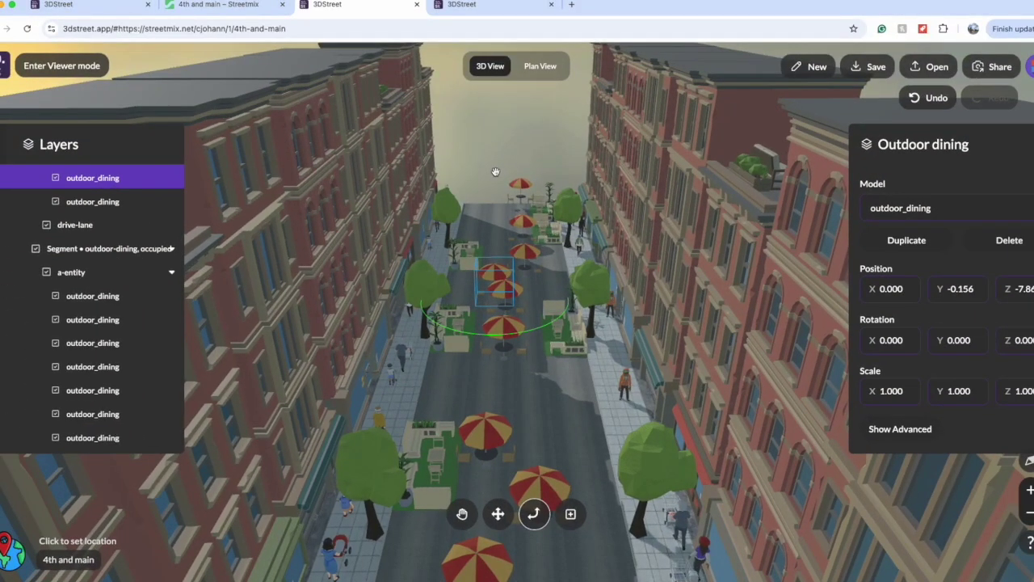
Step: Rotate the umbrella table around its vertical axis, then bring up the add-object catalogue
left_click_drag(540, 332, 486, 351)
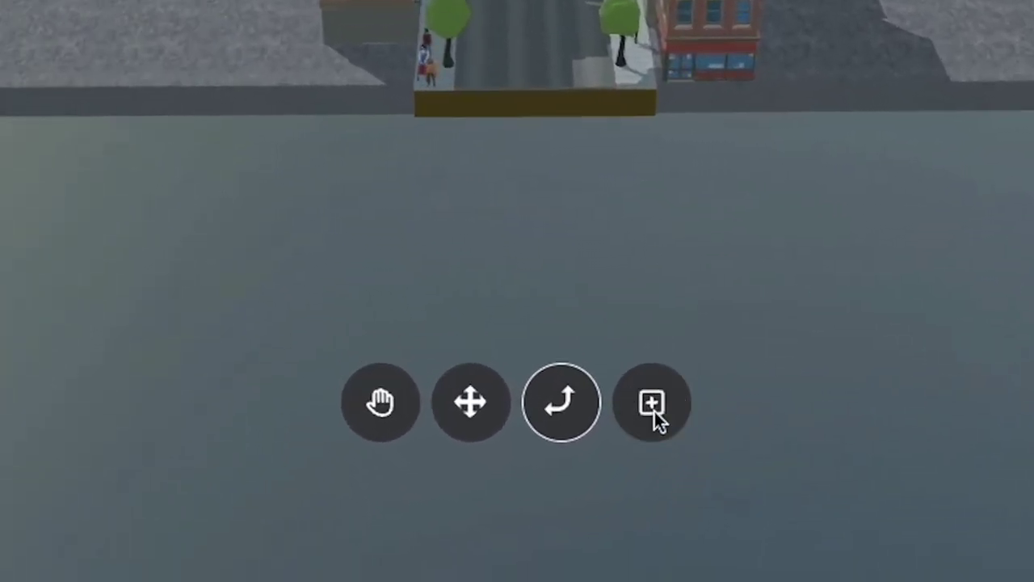
left_click(570, 514)
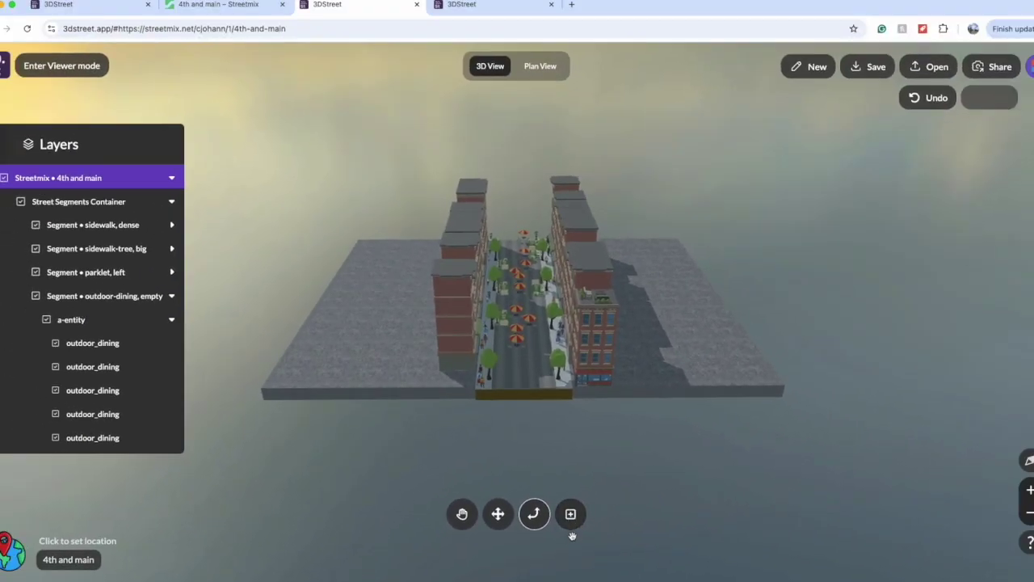
left_click(570, 514)
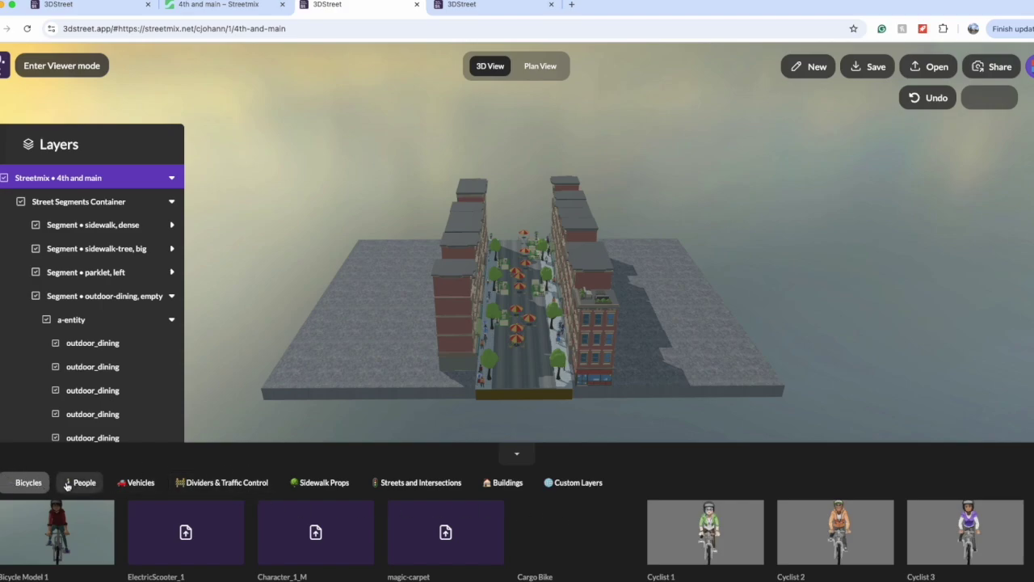
Step: Browse People and Vehicles, previewing a tram and then a shorter truck in the street
left_click(67, 485)
left_click(134, 483)
left_click(202, 529)
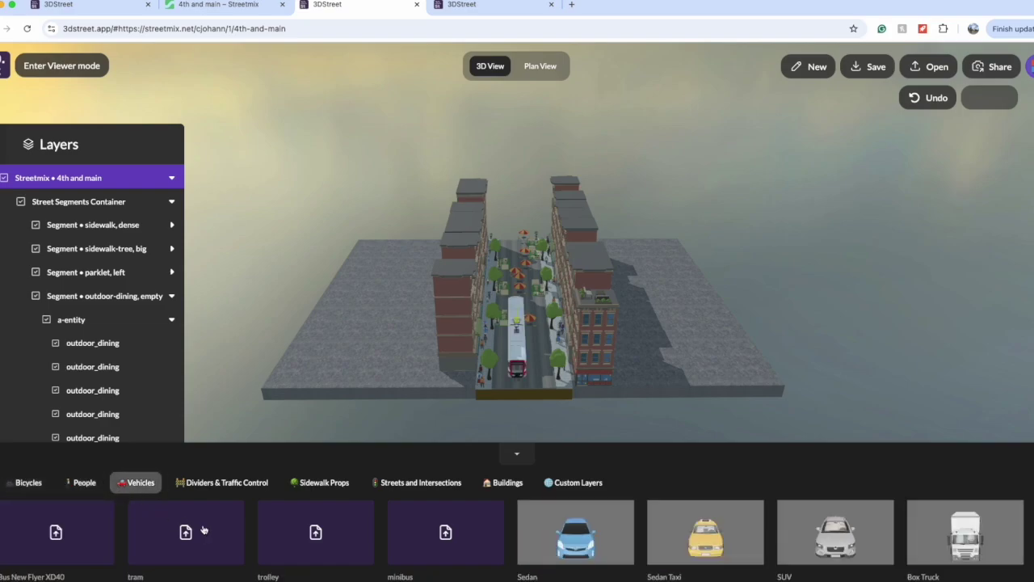
scroll(203, 531, "down", 1)
left_click(340, 526)
scroll(340, 526, "down", 2)
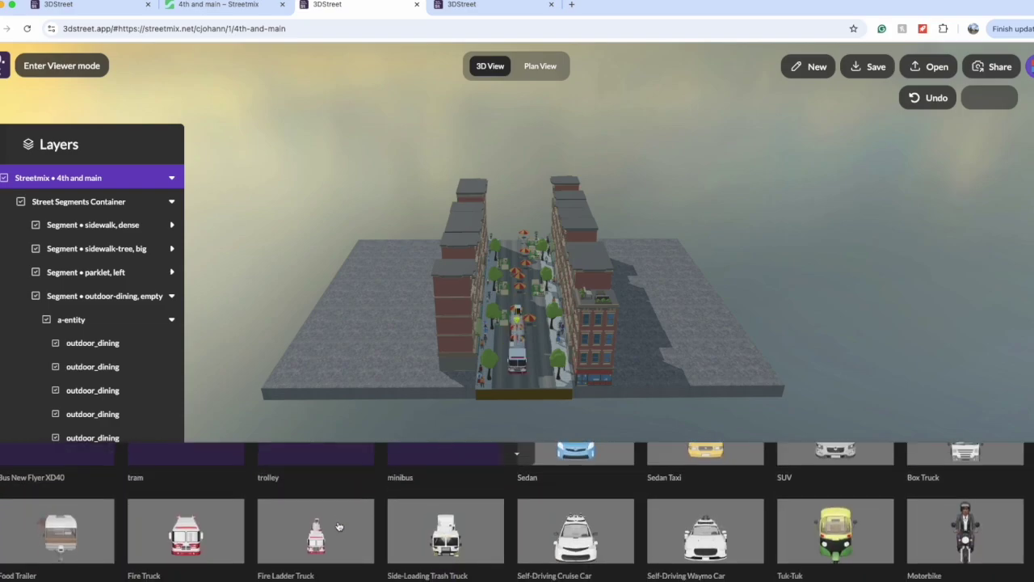
scroll(340, 526, "up", 3)
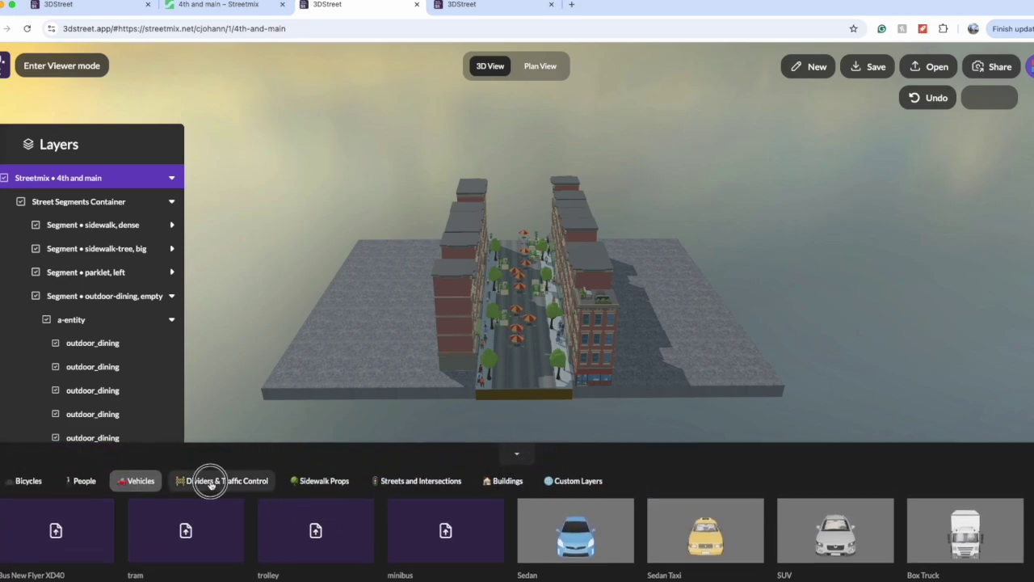
Step: Browse the dividers/traffic control and sidewalk prop items, previewing a railway track piece
left_click(211, 482)
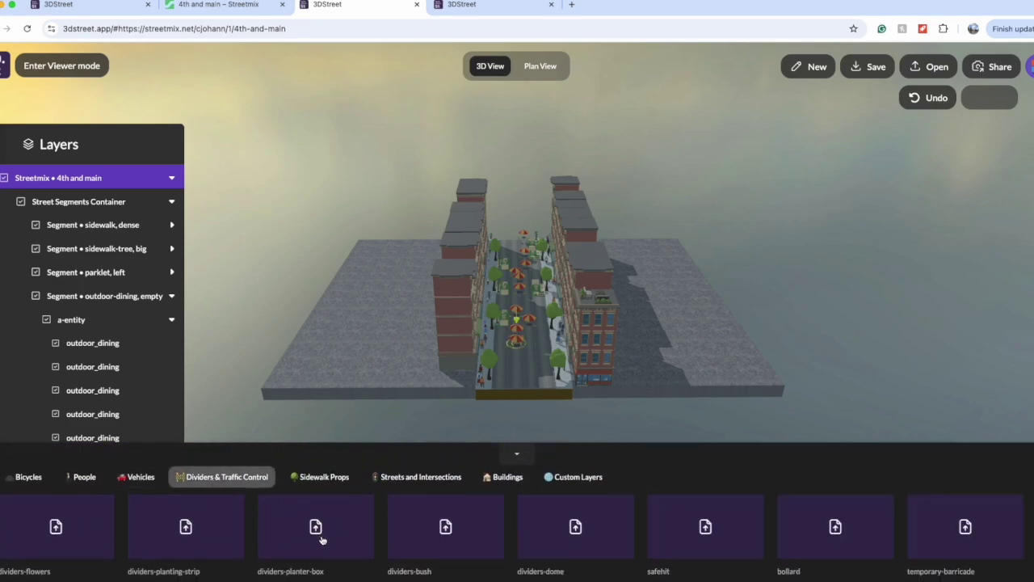
scroll(320, 539, "down", 3)
scroll(321, 539, "down", 2)
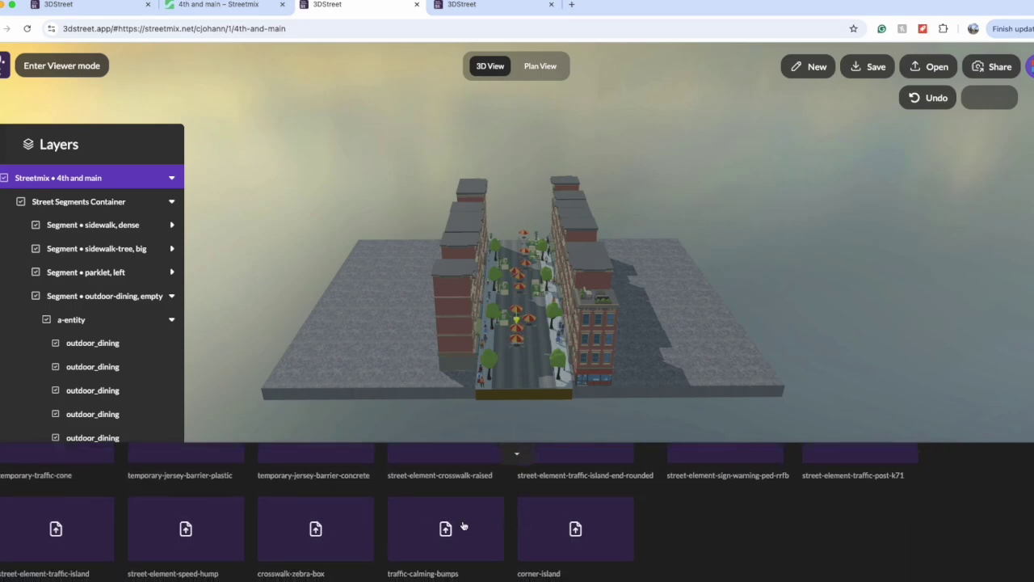
scroll(386, 521, "up", 5)
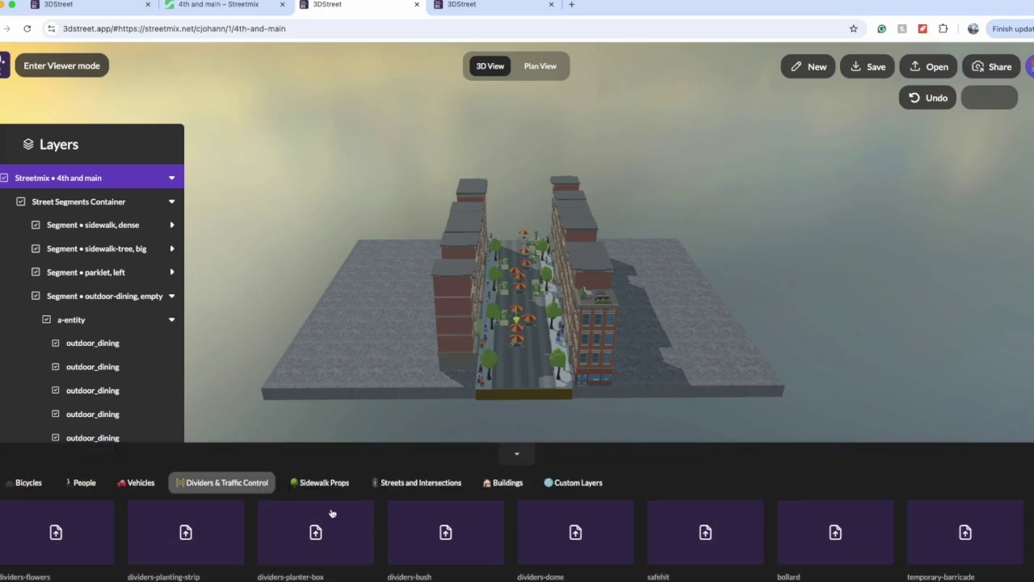
left_click(324, 484)
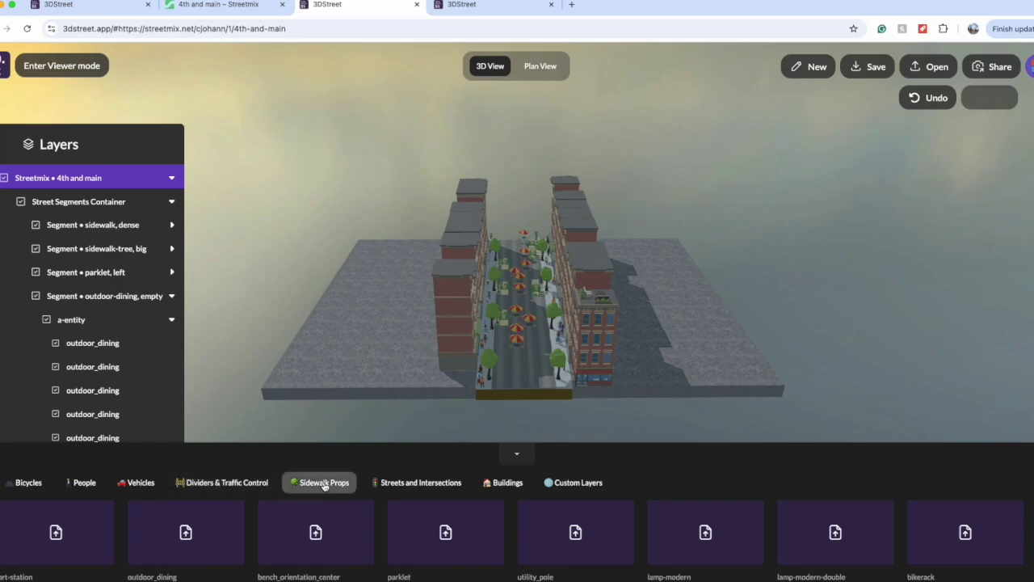
scroll(324, 483, "down", 5)
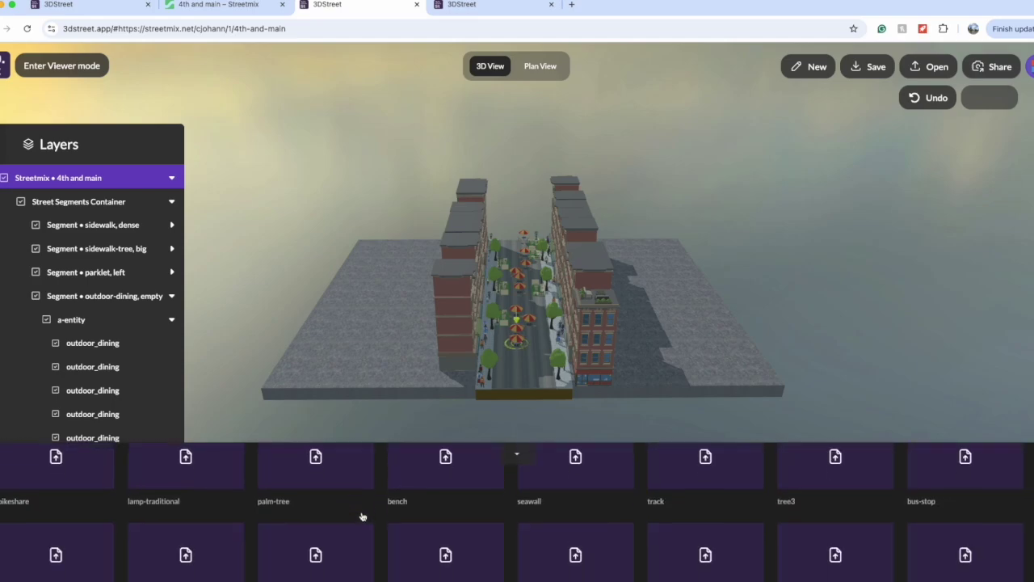
scroll(363, 516, "up", 1)
left_click(685, 476)
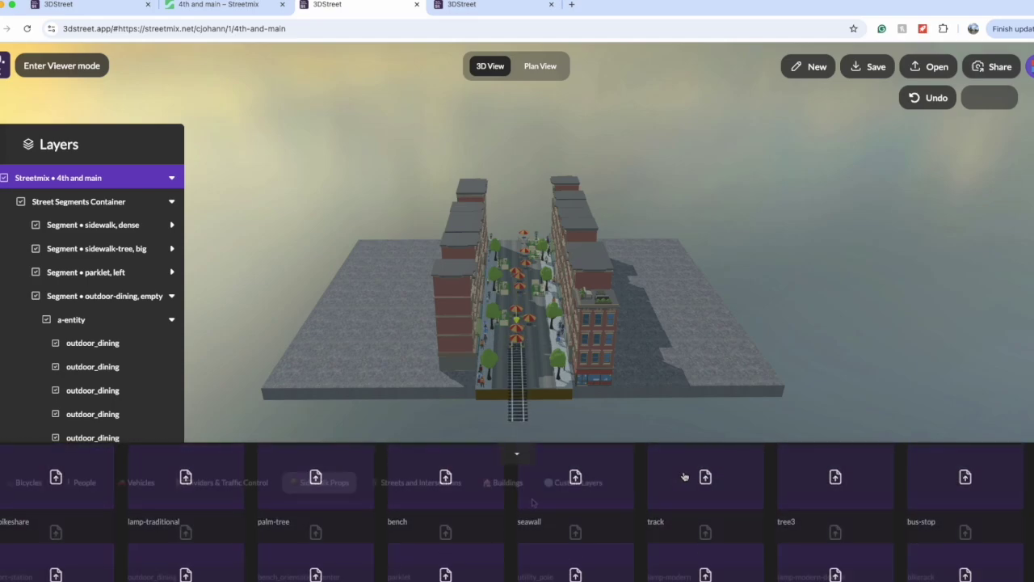
scroll(532, 503, "up", 1)
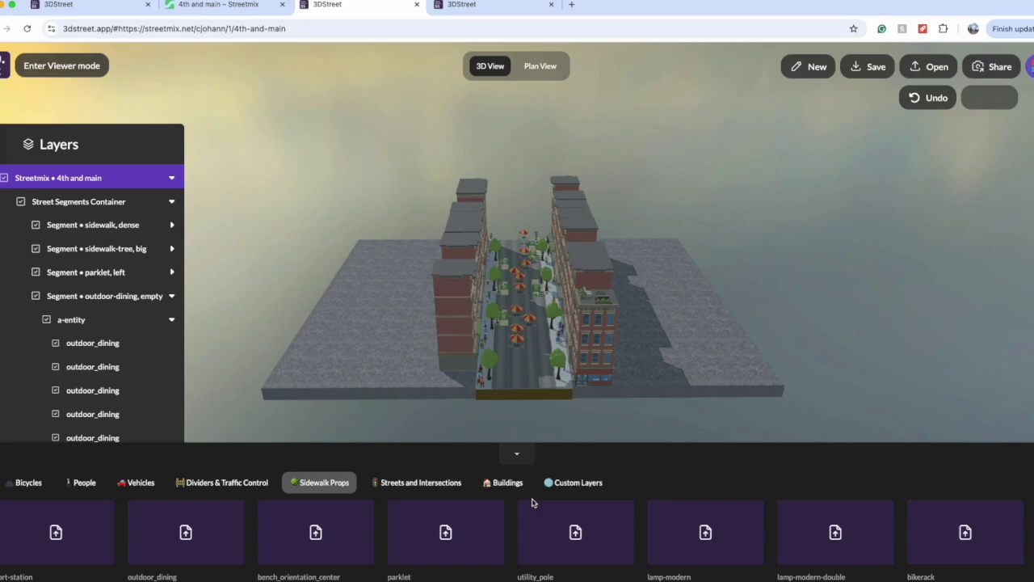
Step: Place the 60ft Right of Way / 36ft Roadway template in front of the existing street
left_click(420, 483)
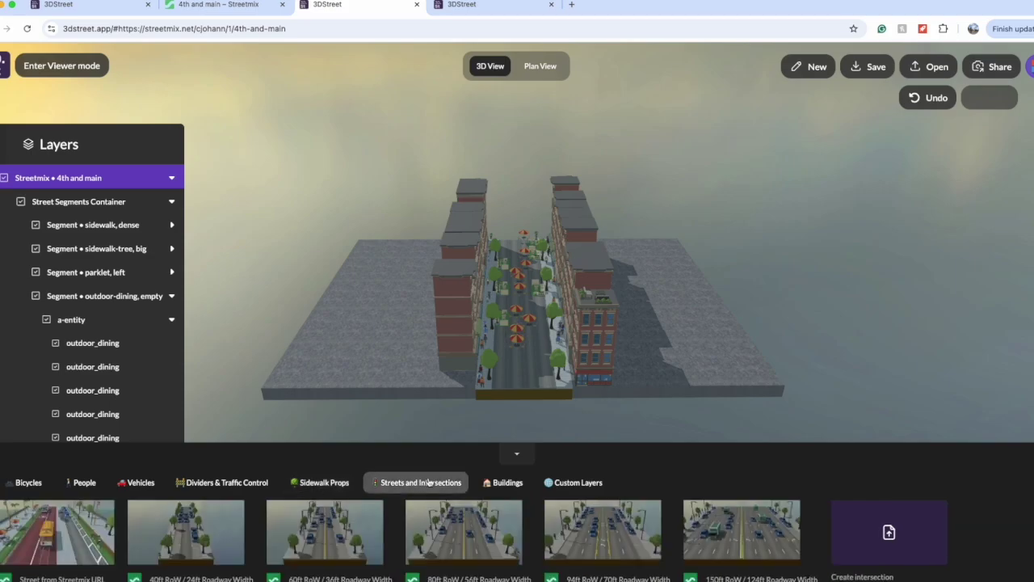
scroll(495, 420, "down", 10)
scroll(494, 419, "up", 2)
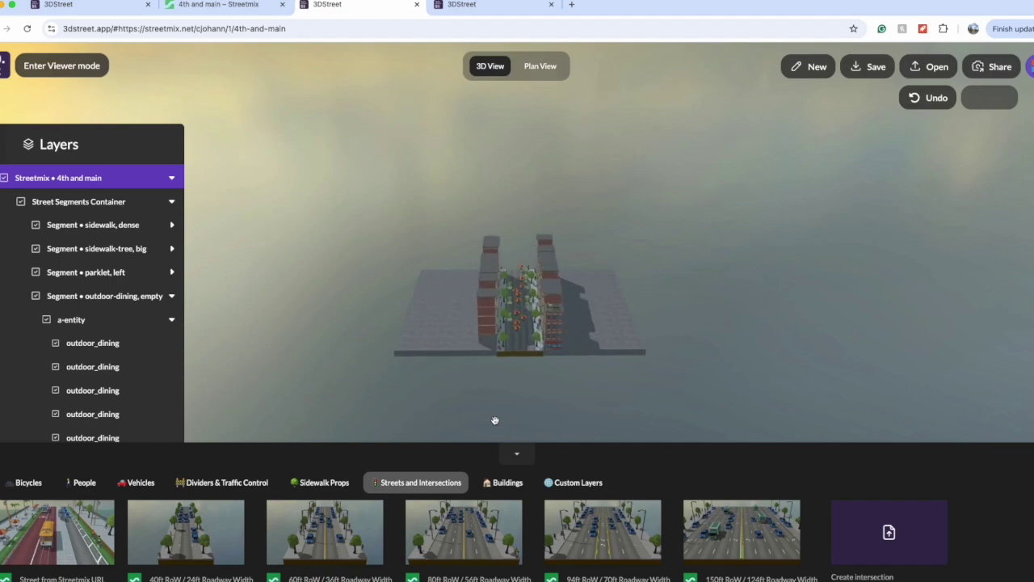
left_click(338, 513)
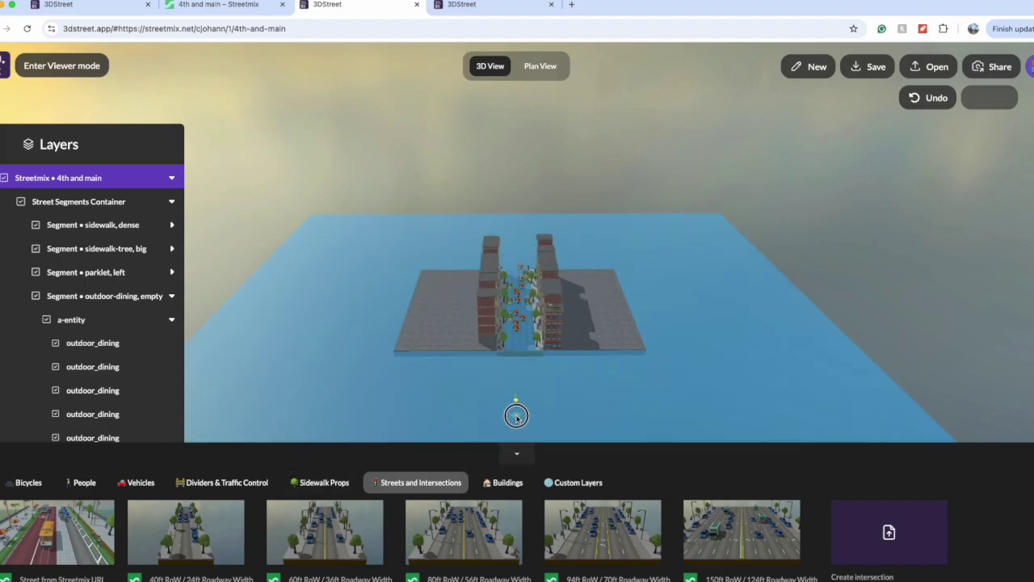
left_click(516, 413)
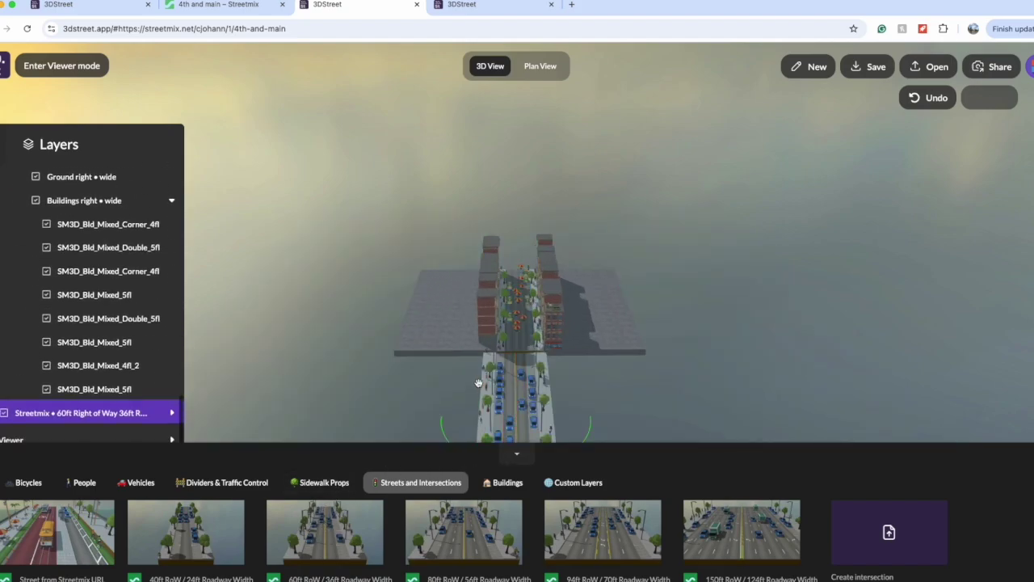
scroll(416, 388, "down", 5)
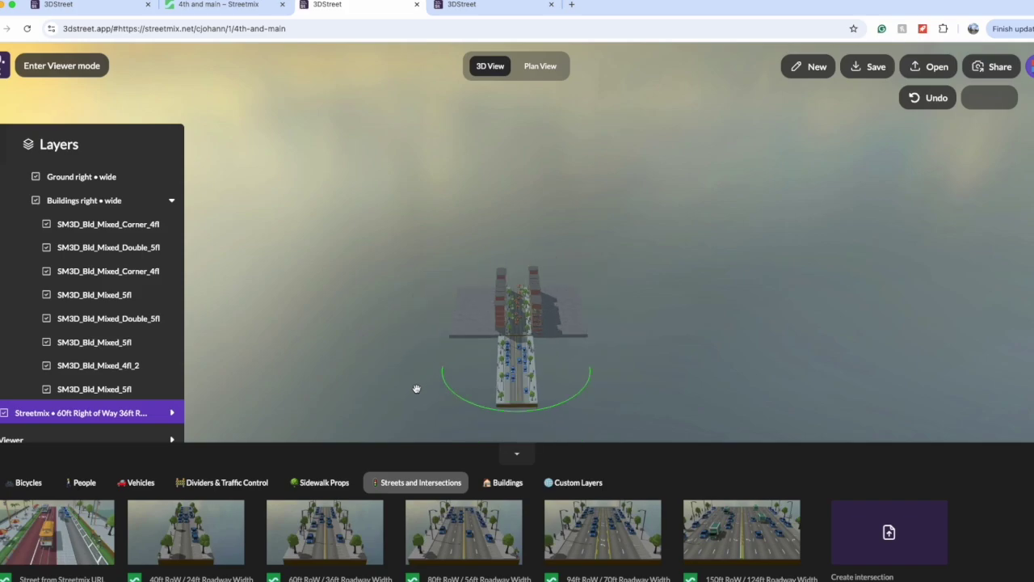
scroll(416, 389, "up", 3)
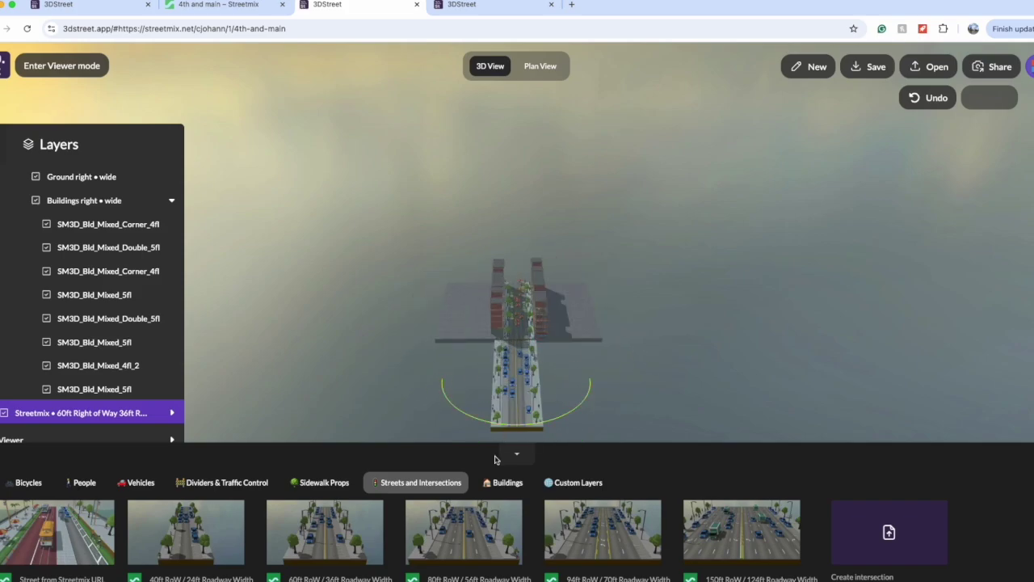
left_click(495, 483)
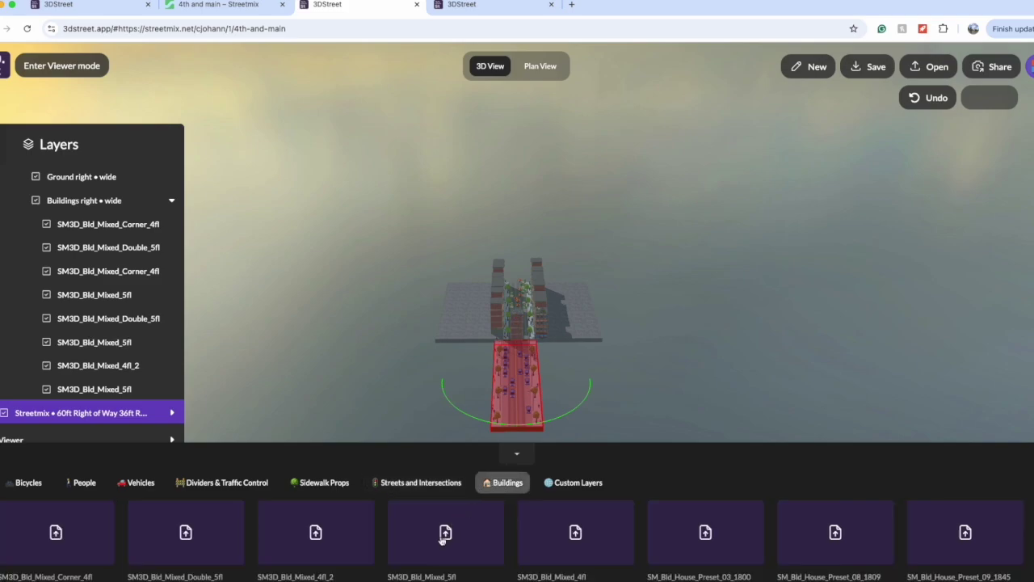
Step: Place the SM3D_Bld_Mixed_5fl building right of the street and add a primitive geometry plane
left_click(445, 534)
left_click(575, 317)
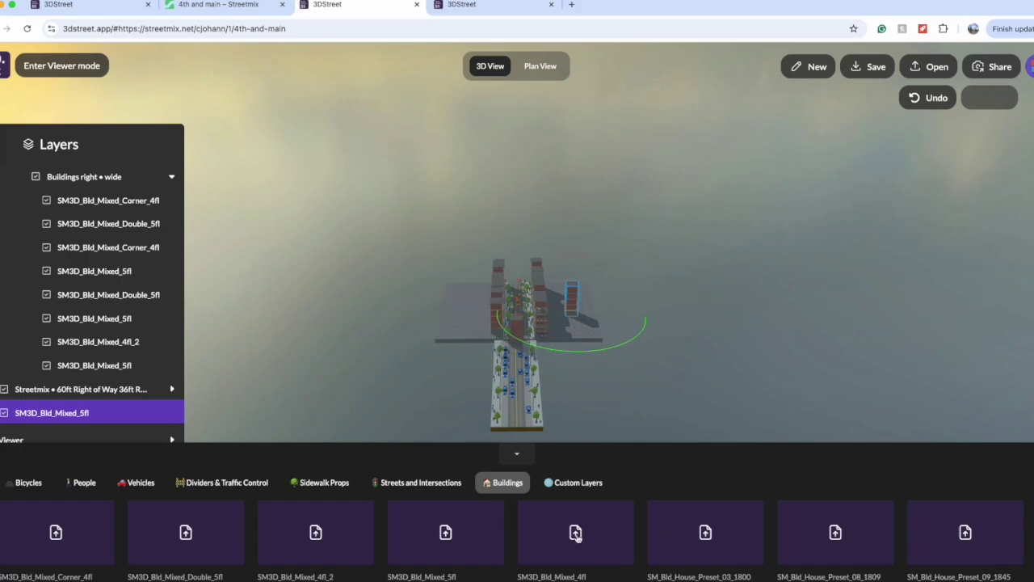
left_click(581, 483)
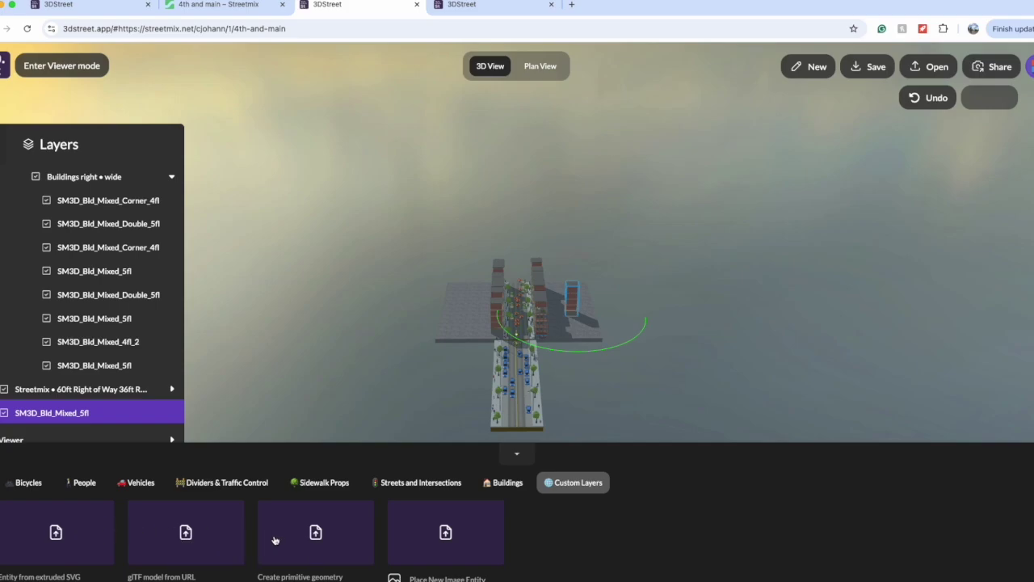
left_click(299, 535)
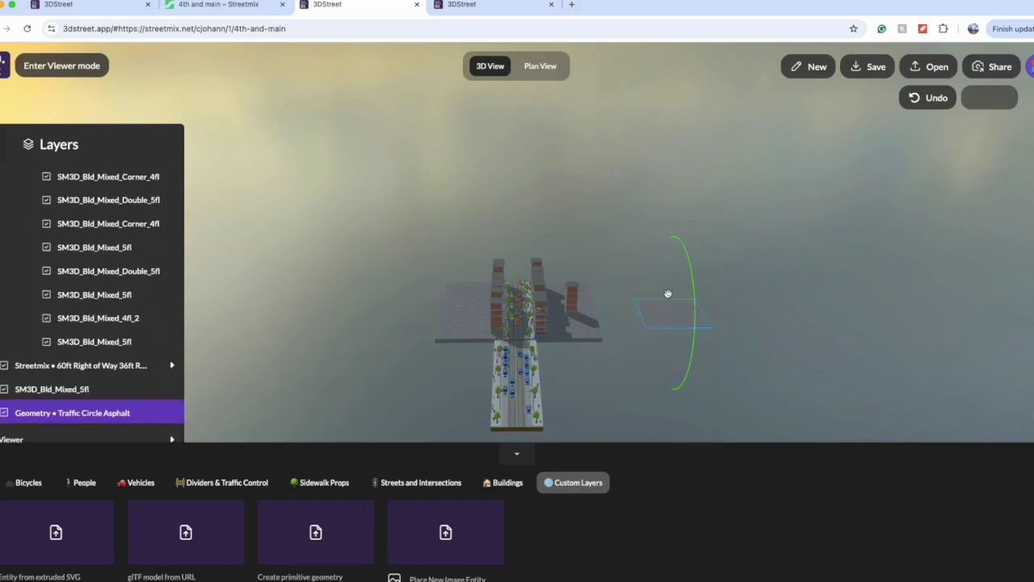
left_click(648, 332)
left_click_drag(648, 332, 635, 345)
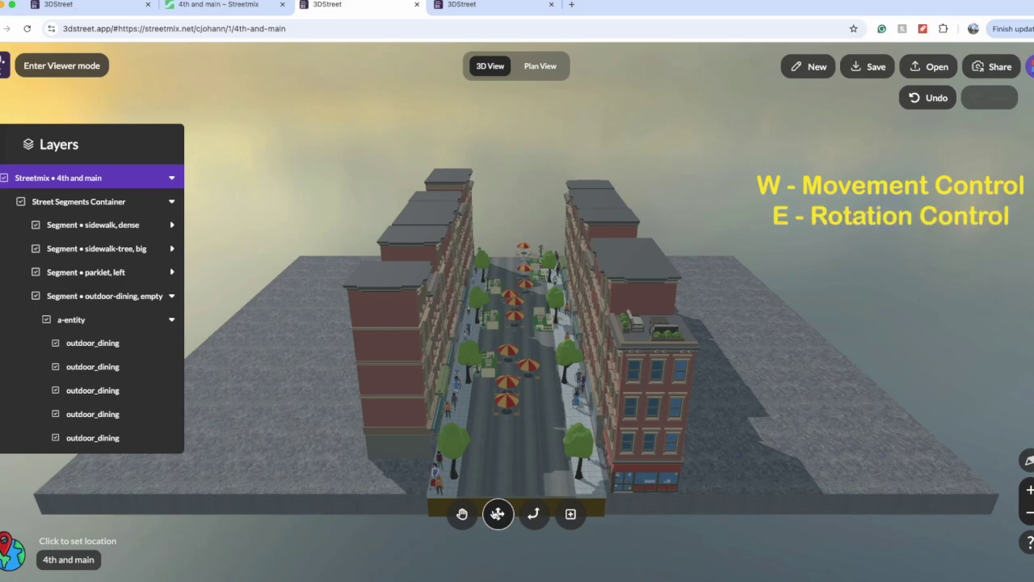
Step: Select an outdoor dining table and try resizing it, then undo the resize
key("e")
left_click(526, 367)
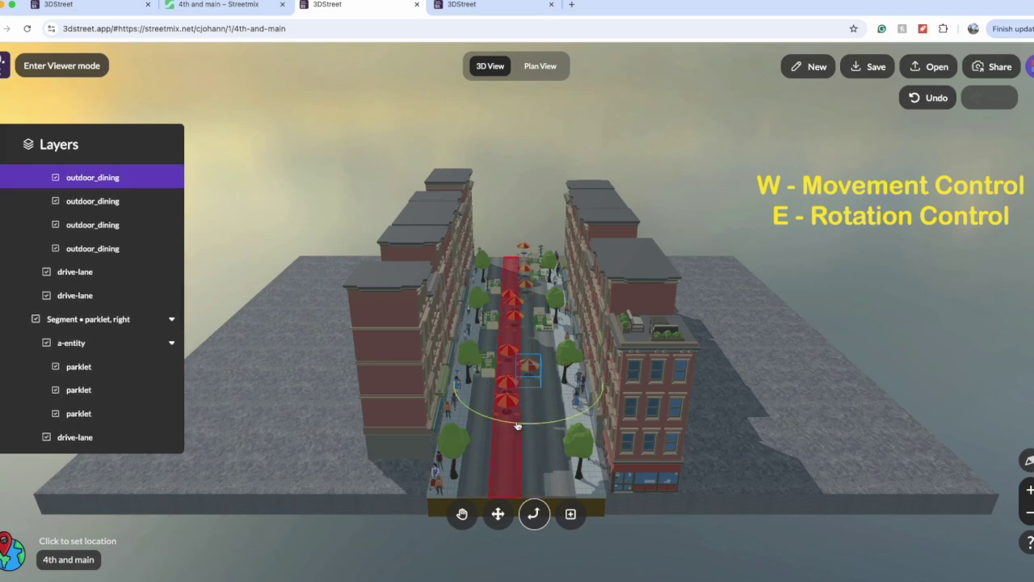
key("r")
left_click_drag(531, 462, 527, 354)
key("super+z")
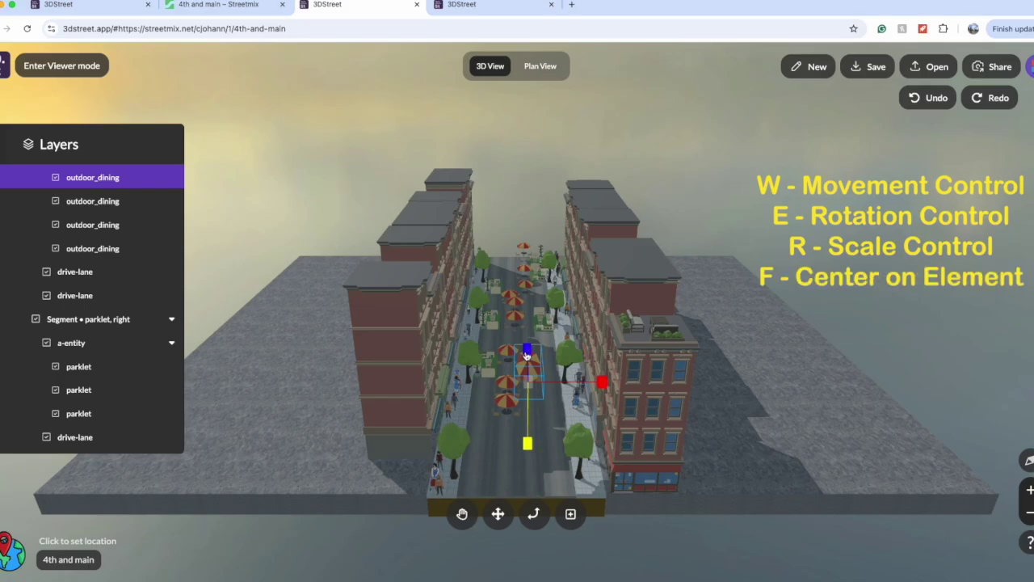
Step: Centre the view on the outdoor dining set, then zoom out and centre on the parklet
key("f")
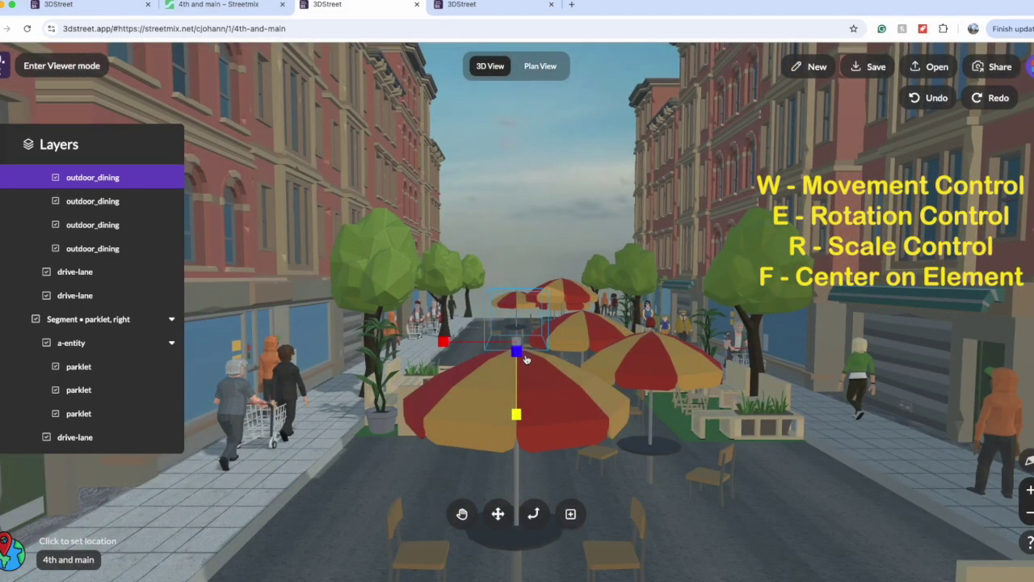
scroll(521, 356, "down", 10)
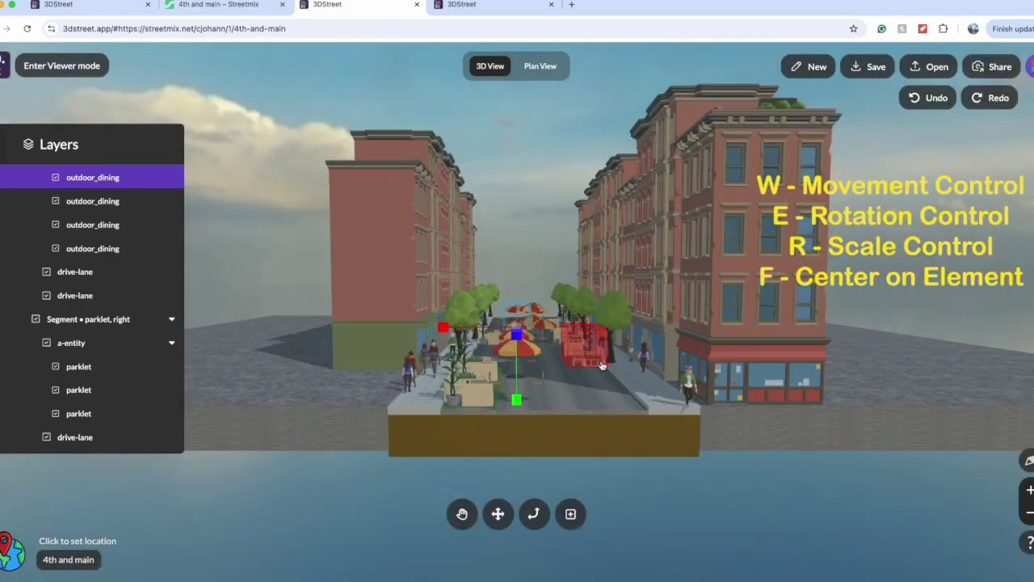
left_click(588, 363)
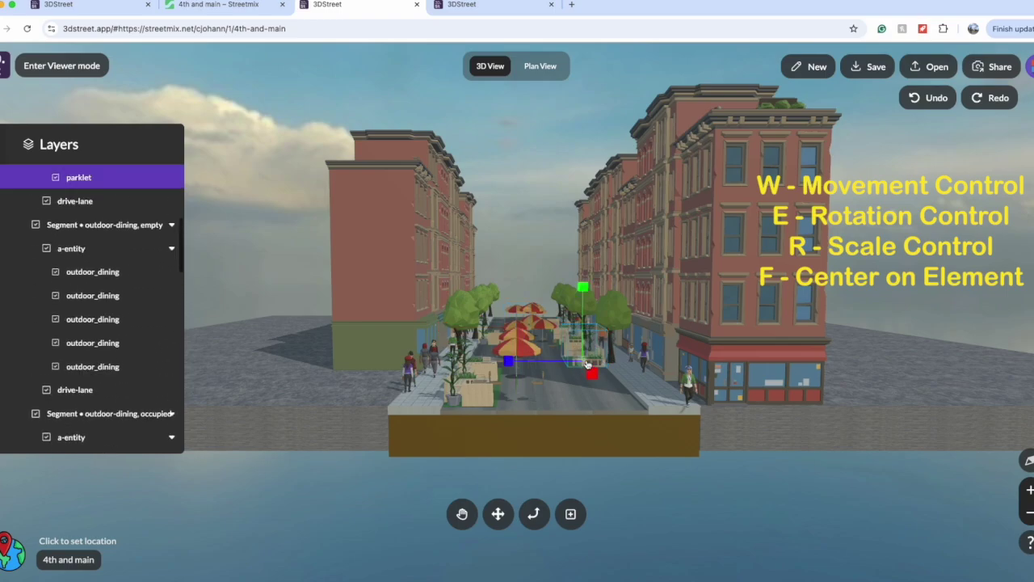
key("f")
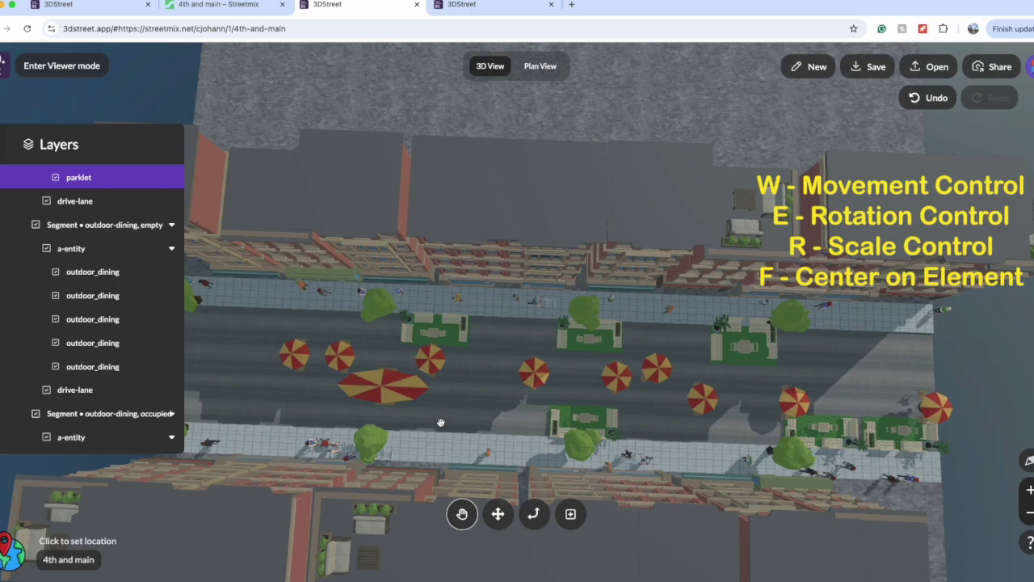
Step: Show the grid and select the centre umbrella set, starting a delete but cancelling it
key("g")
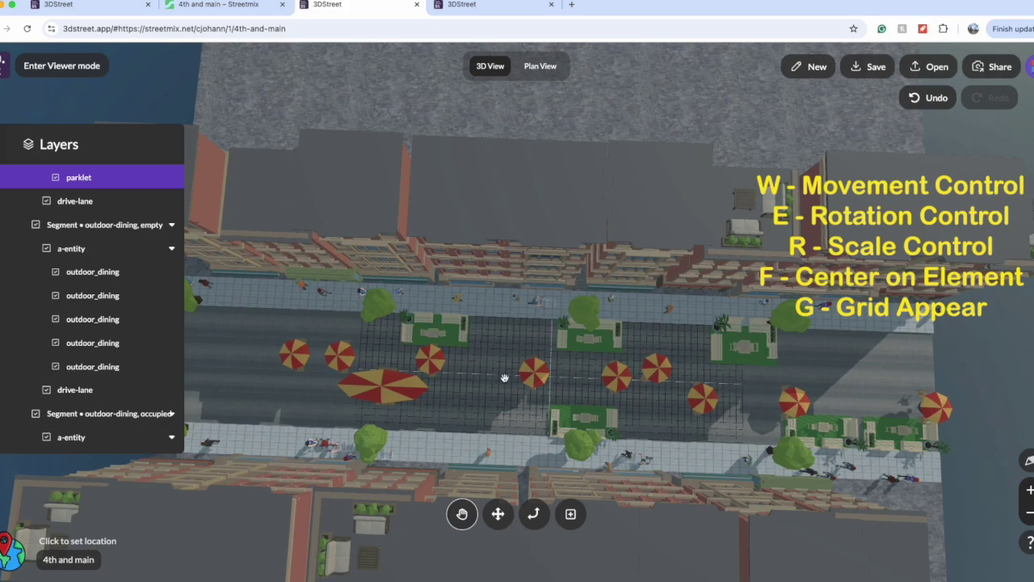
left_click(534, 371)
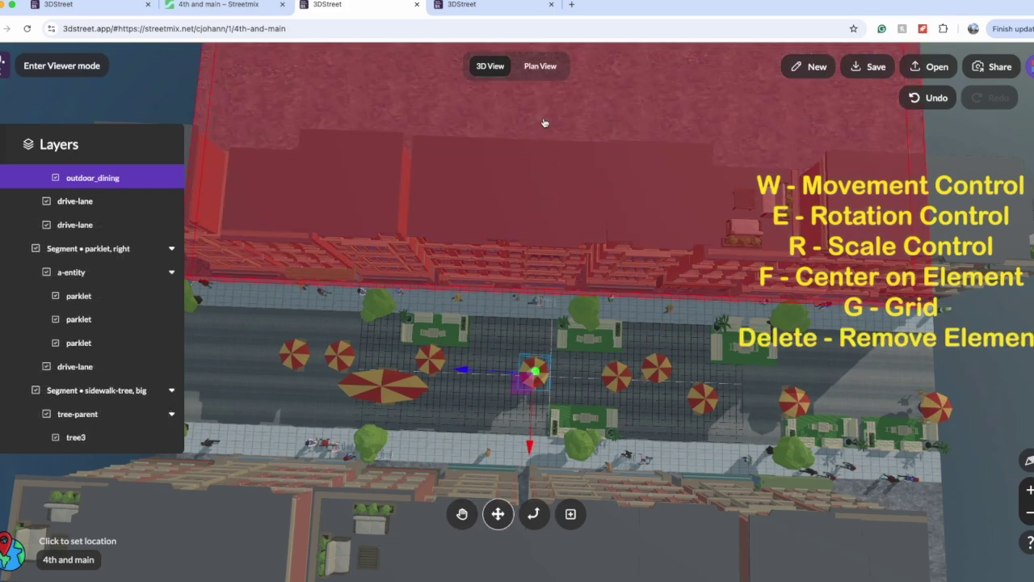
left_click(616, 373)
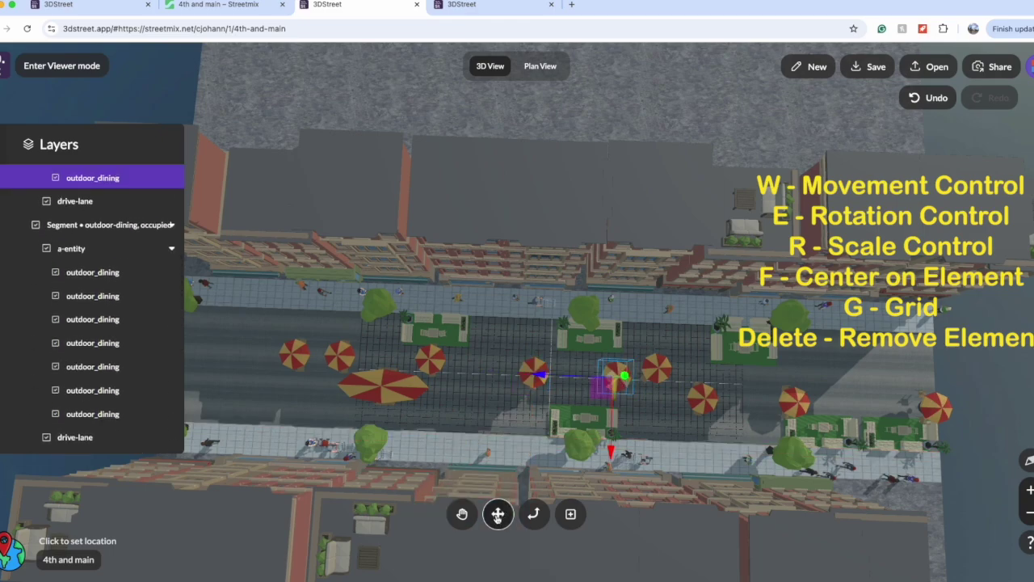
left_click(532, 372)
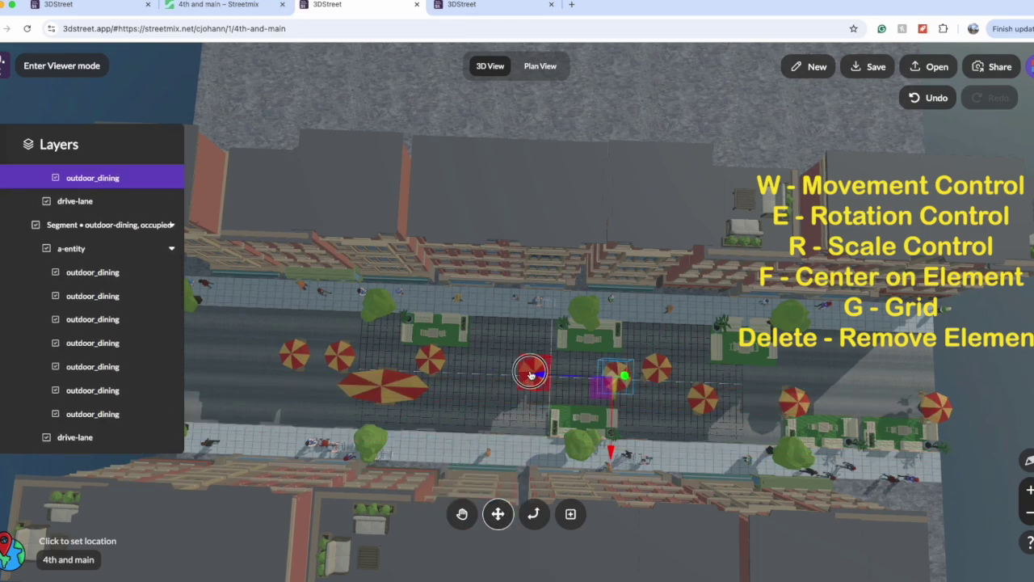
key("Delete")
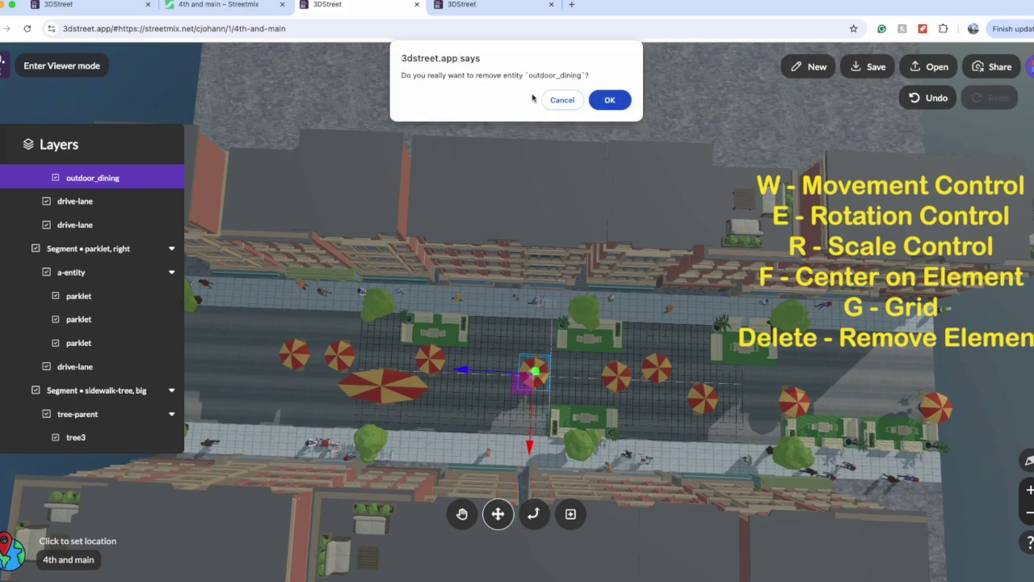
left_click(563, 101)
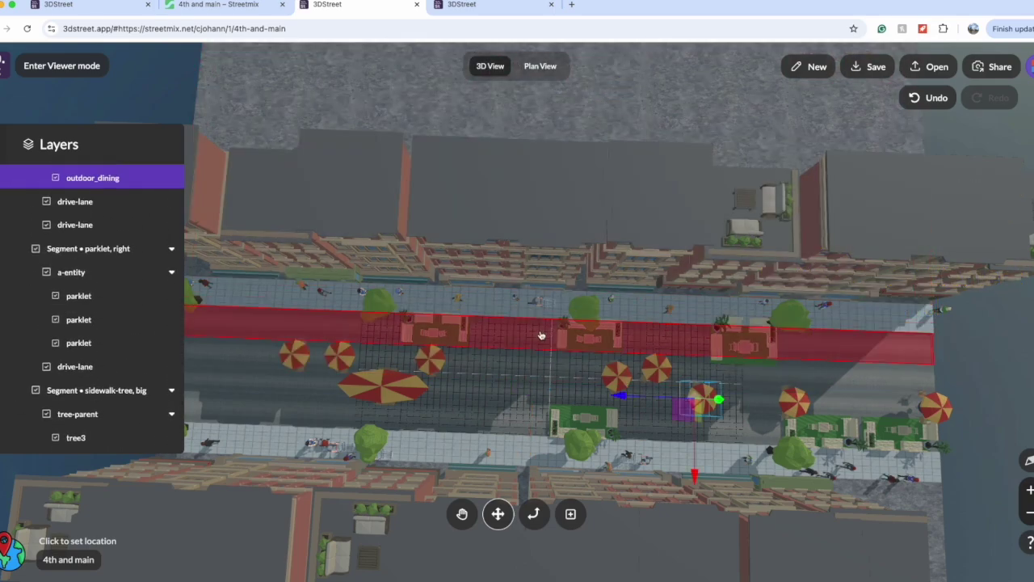
Step: Delete the right-hand outdoor dining set, then duplicate one and drag the copy toward the lower sidewalk
left_click(618, 377)
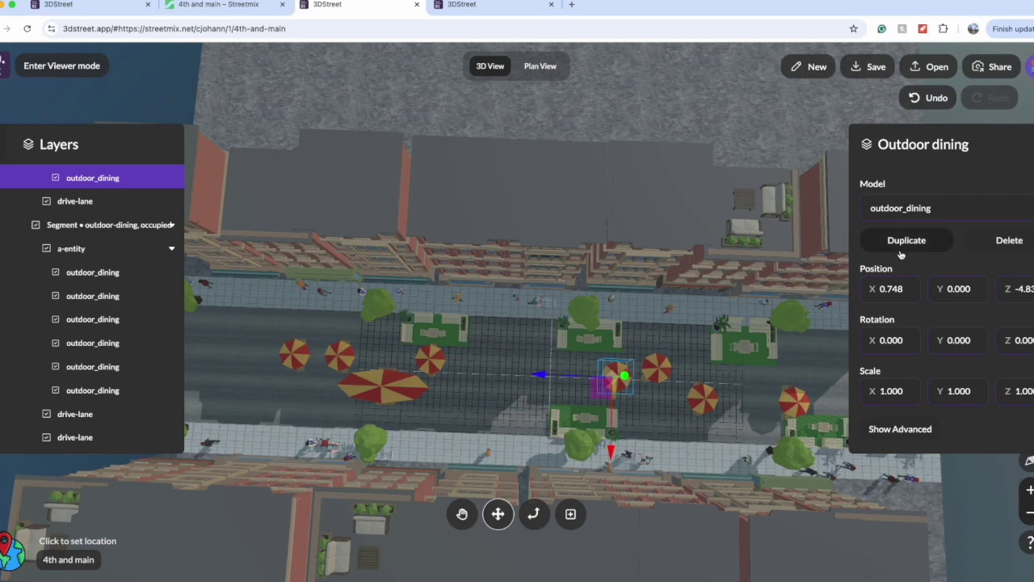
left_click(980, 241)
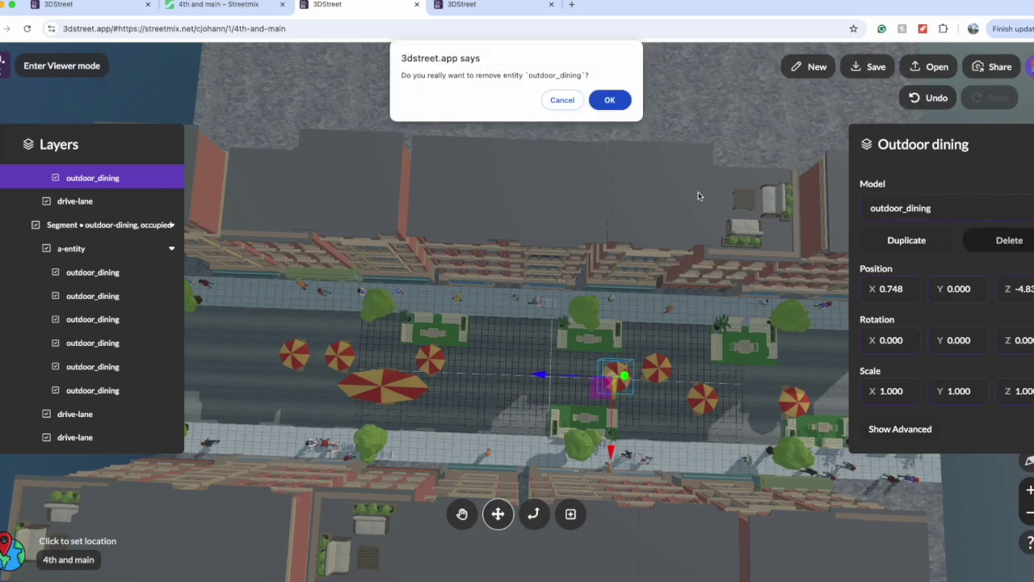
left_click(611, 102)
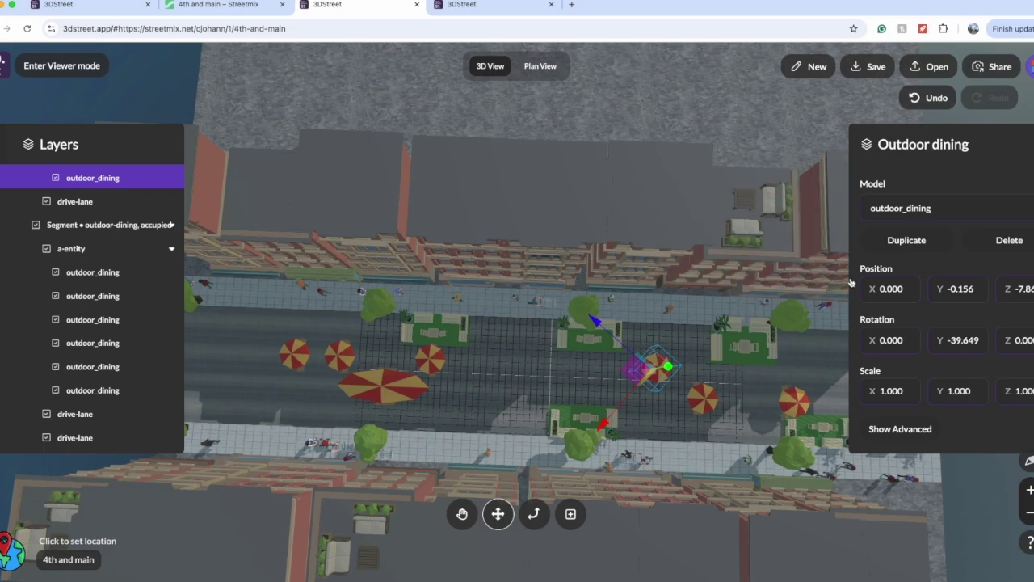
left_click(887, 243)
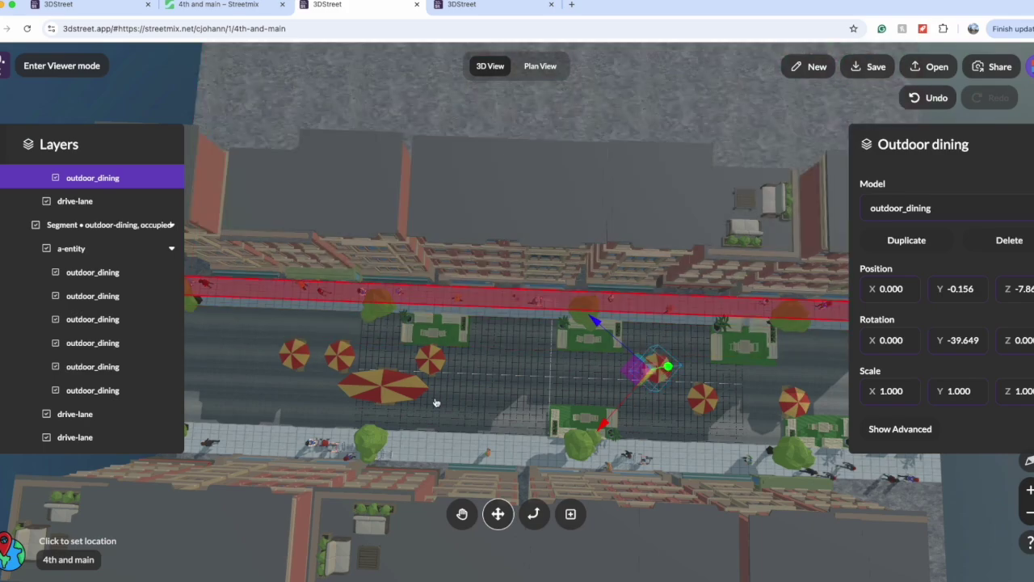
left_click_drag(639, 393, 607, 428)
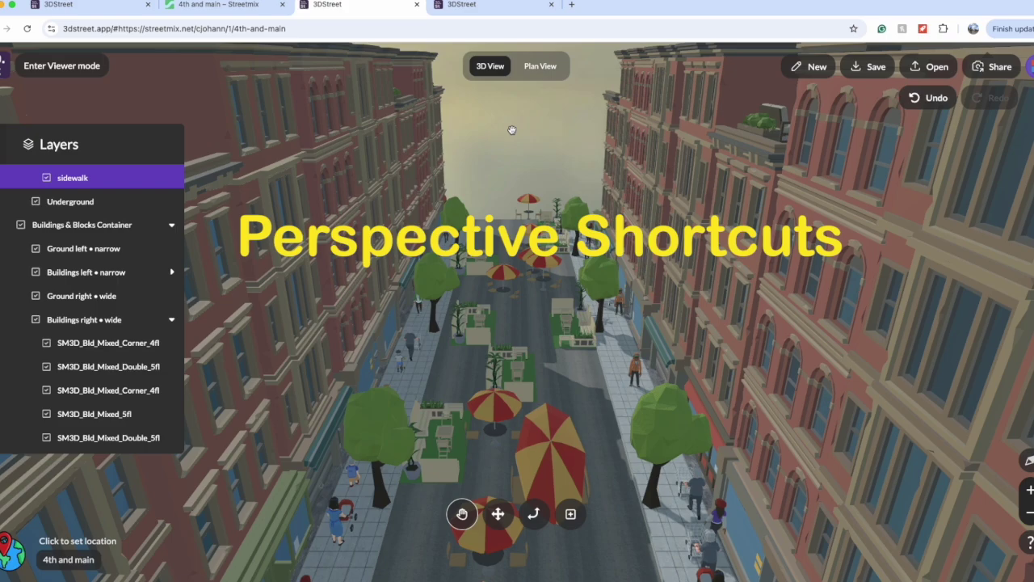
key("2")
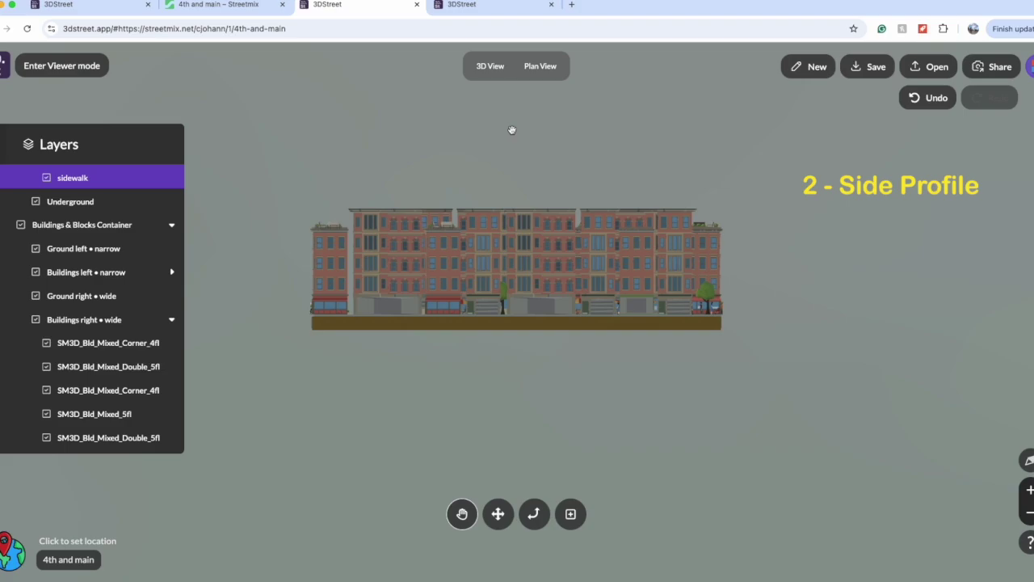
key("3")
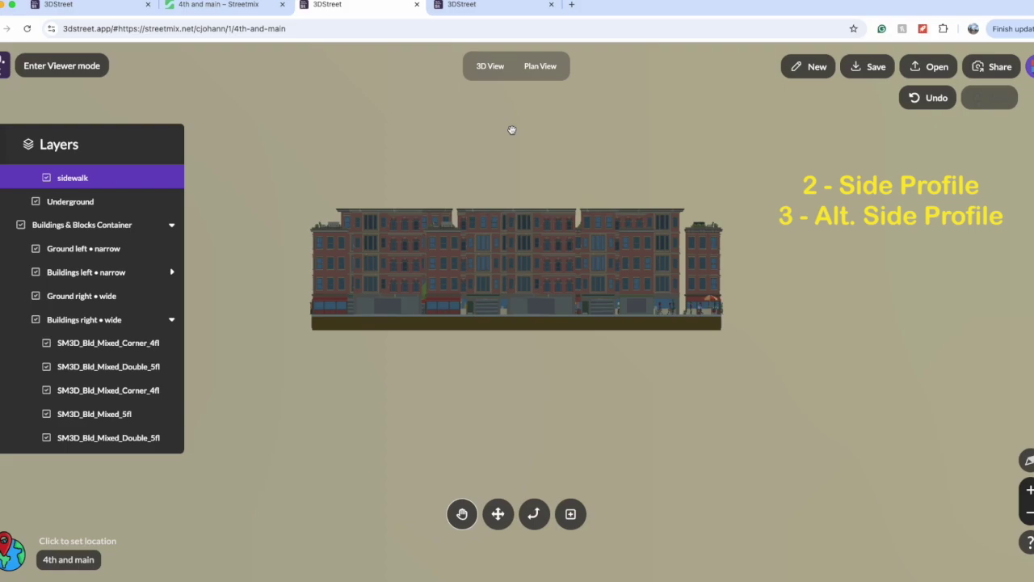
key("4")
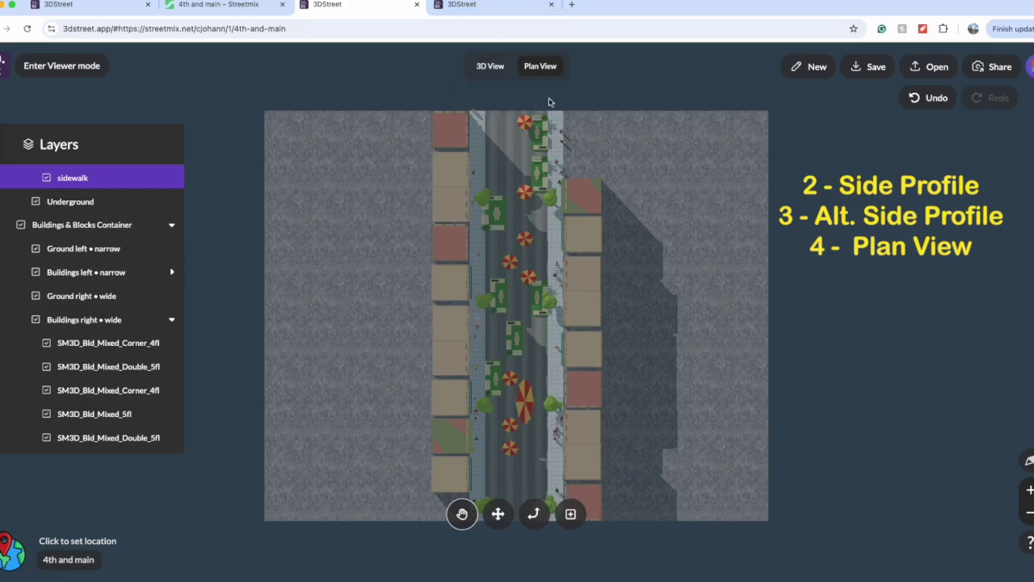
key("5")
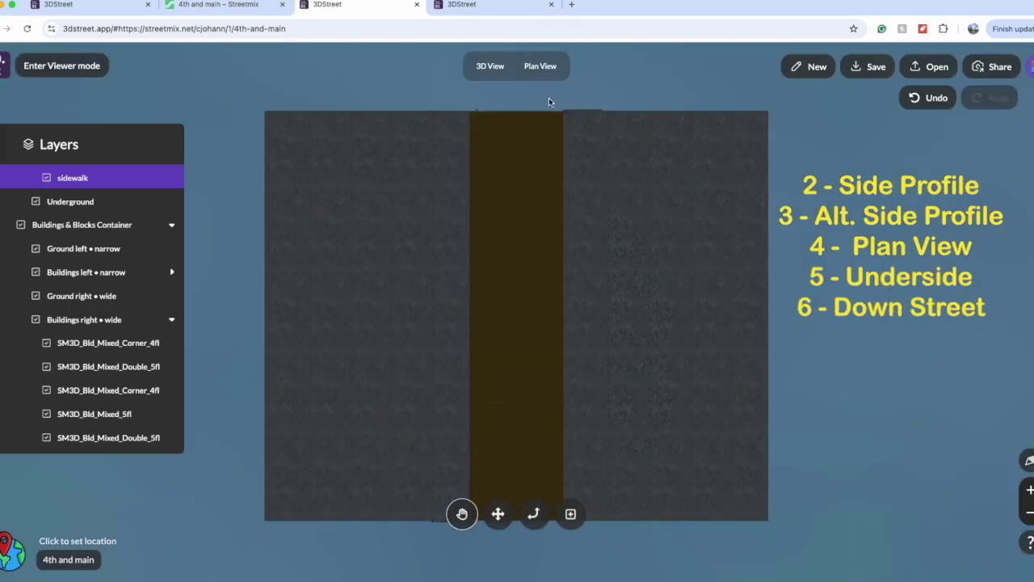
key("6")
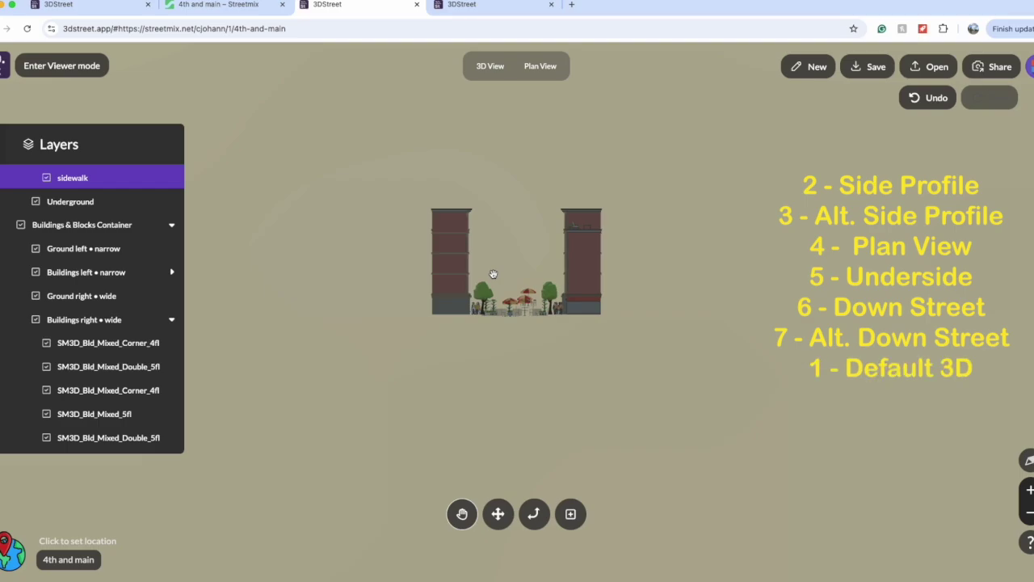
key("1")
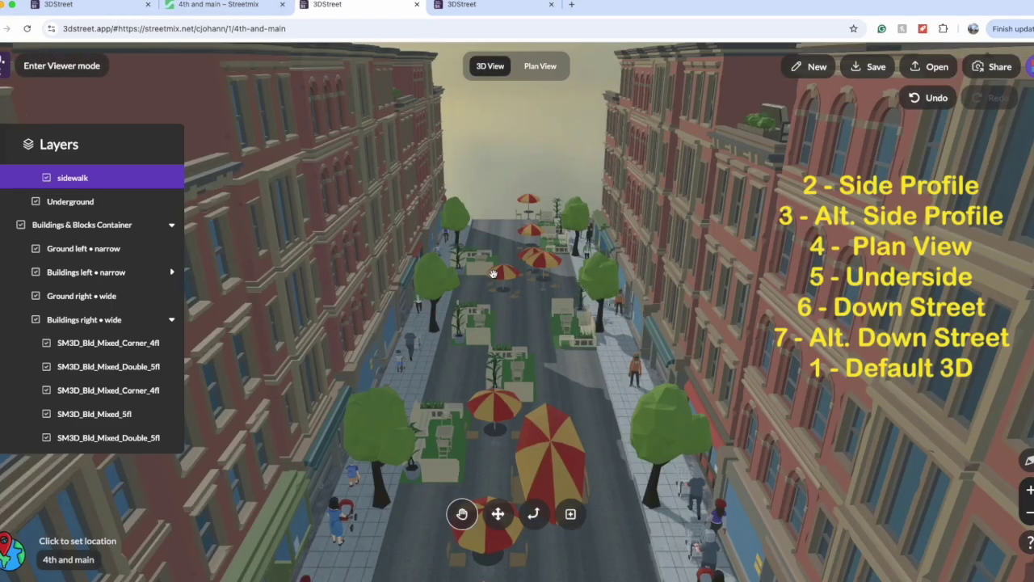
mouse_move(496, 176)
left_mouse_down()
mouse_move(598, 233)
mouse_move(484, 213)
mouse_move(504, 169)
left_mouse_up()
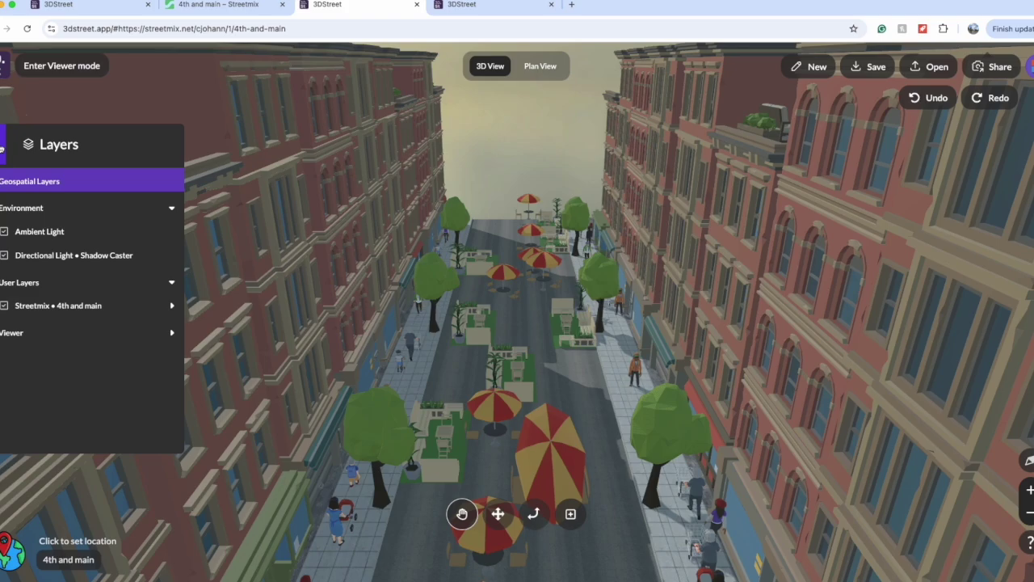
Step: Select the Directional Light • Shadow Caster in the Environment group of the layers list
left_click(3, 144)
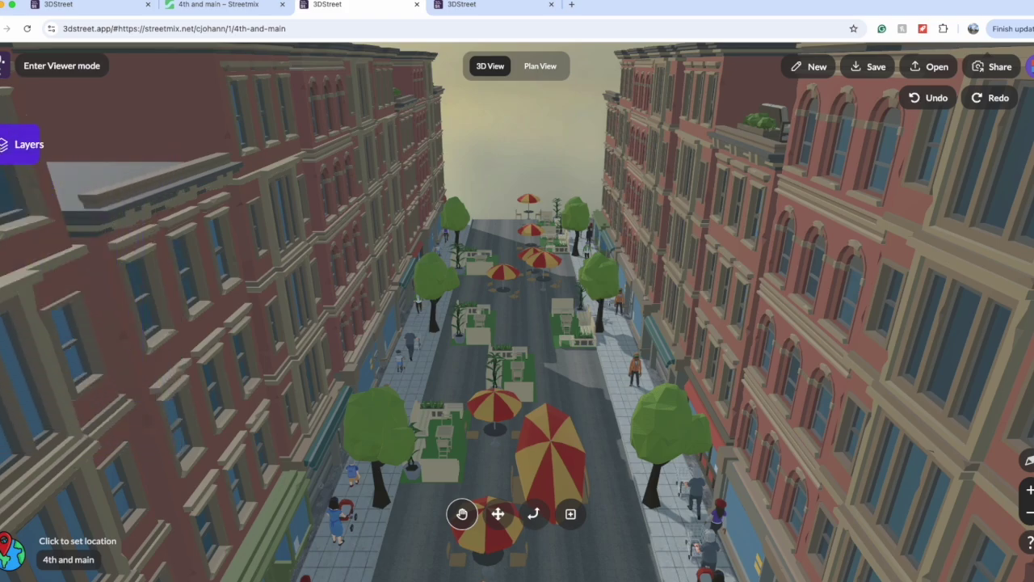
left_click(25, 143)
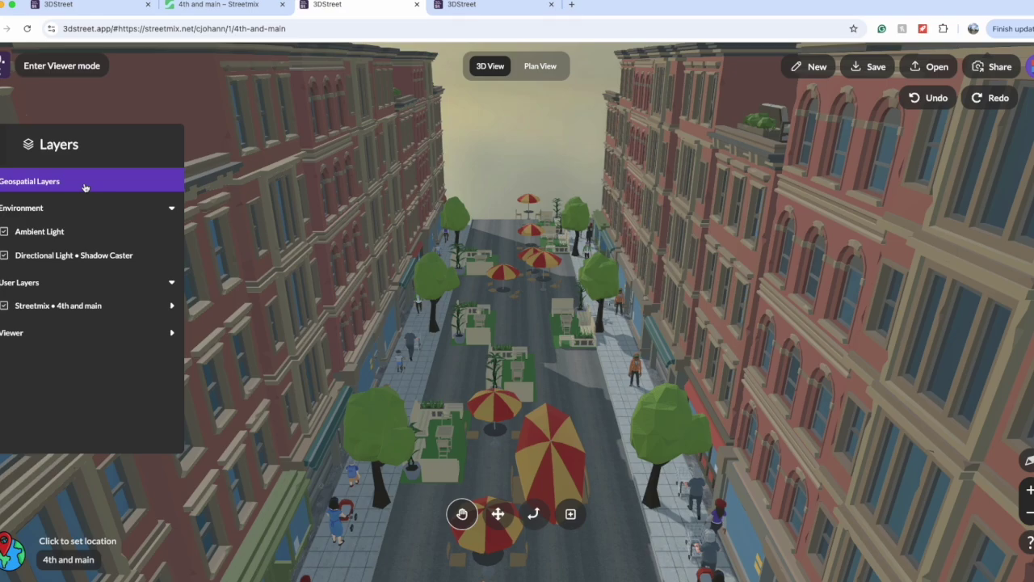
left_click(87, 216)
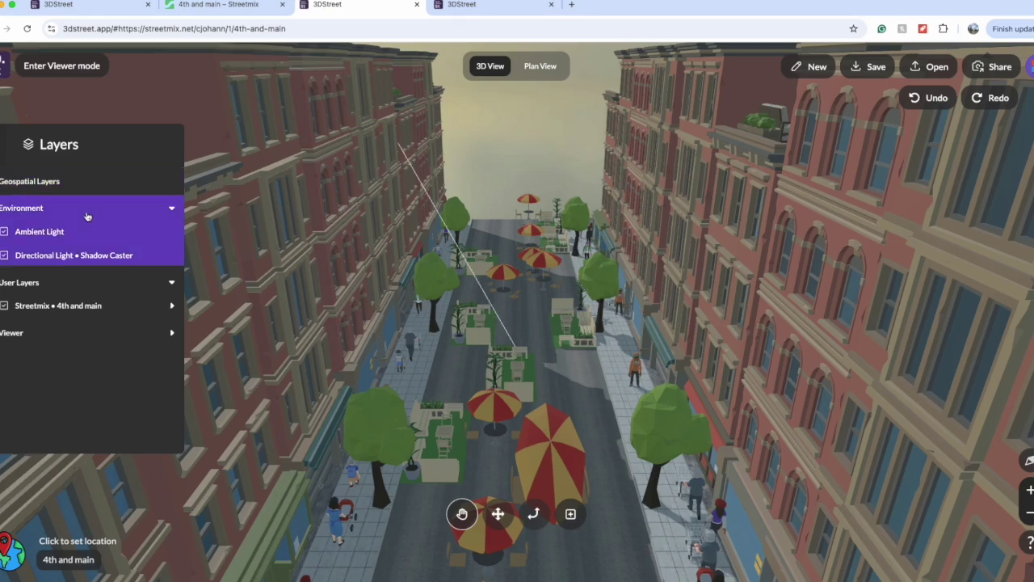
left_click(60, 232)
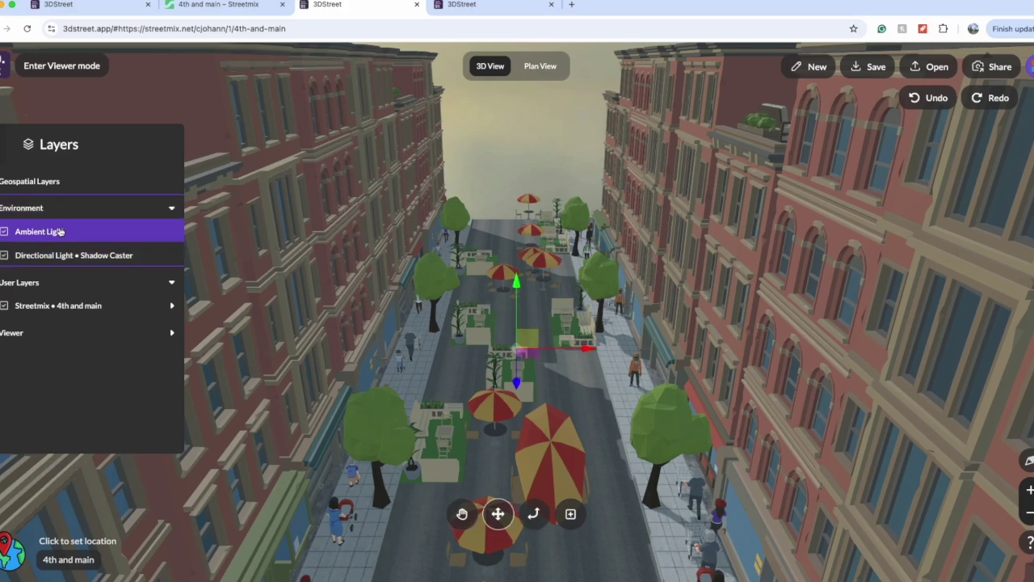
left_click(58, 259)
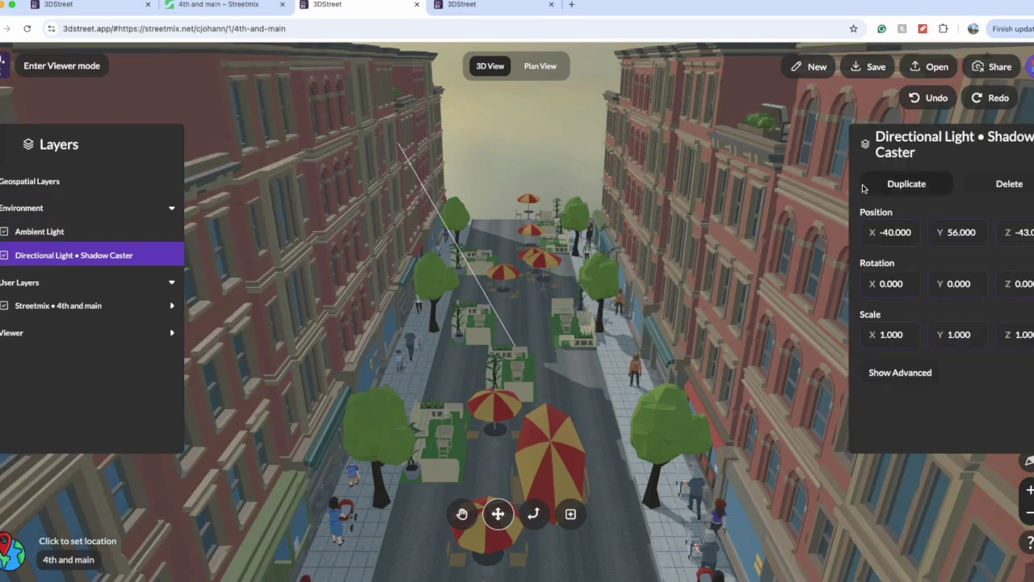
Step: Set the directional light's Position X to 50, then change it to 0
left_click(892, 232)
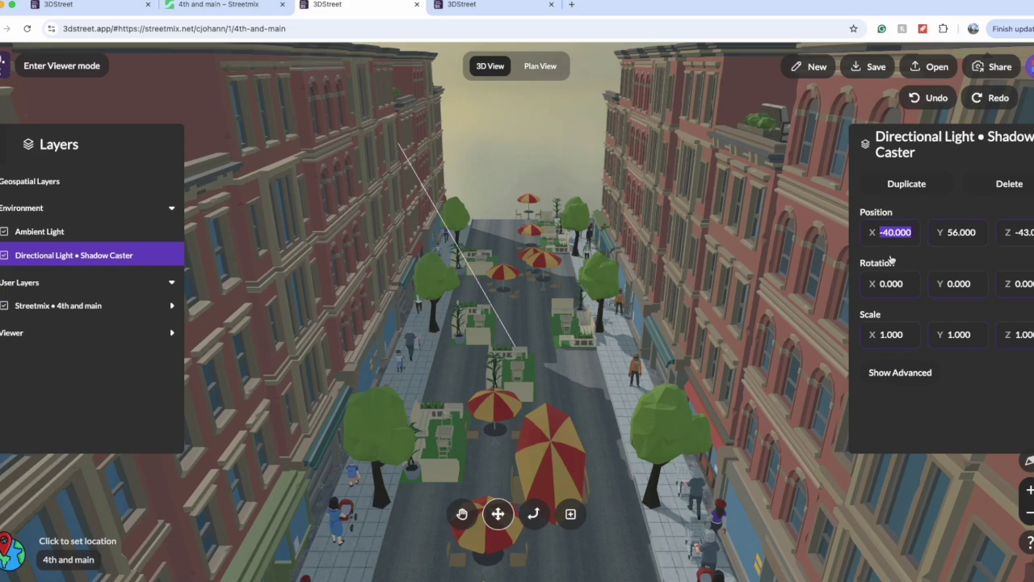
type("50")
key("Return")
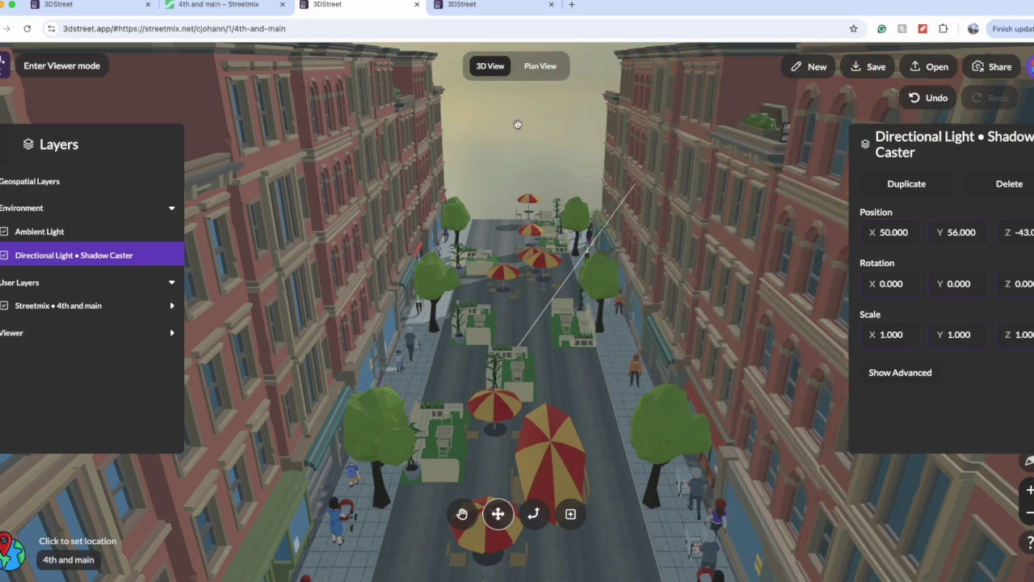
double_click(886, 232)
type("0")
key("Return")
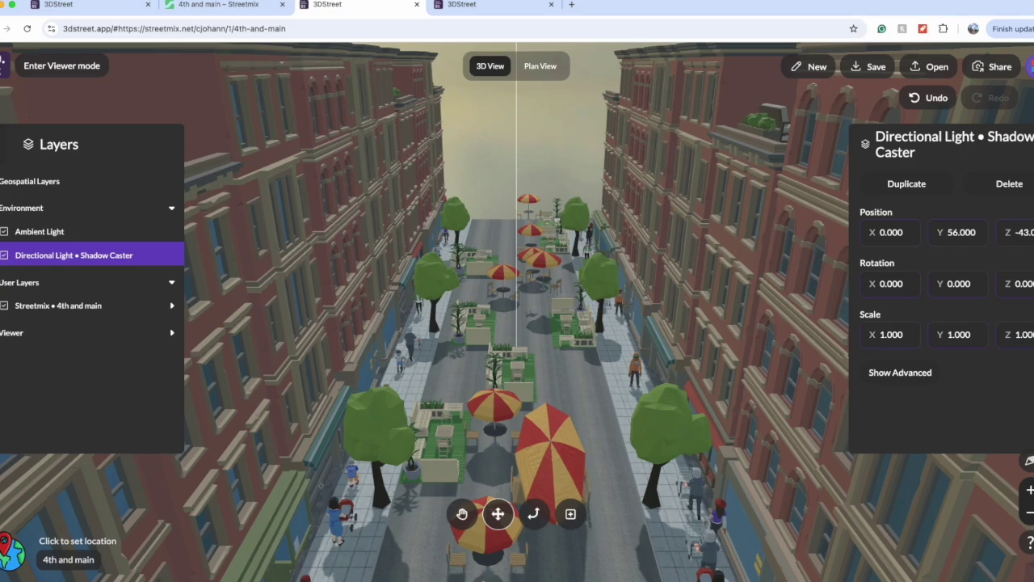
Step: Deselect the light and collapse, then re-expand, the User Layers group
left_click(52, 281)
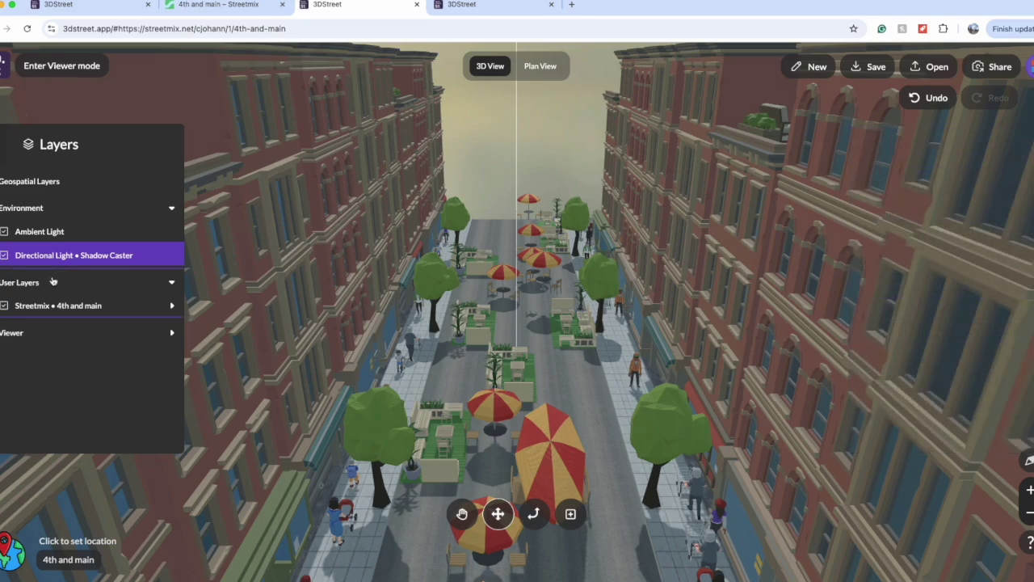
left_click(52, 281)
left_click(172, 285)
left_click(172, 285)
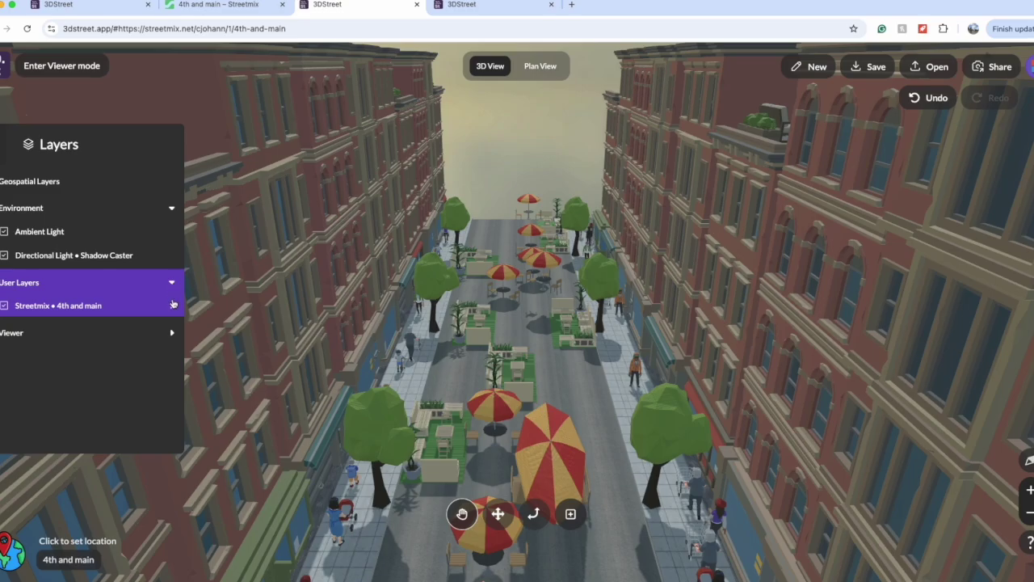
Step: Frame 4th and main, place a 60ft Right of Way / 36ft Roadway street, and select one of its cars
double_click(172, 305)
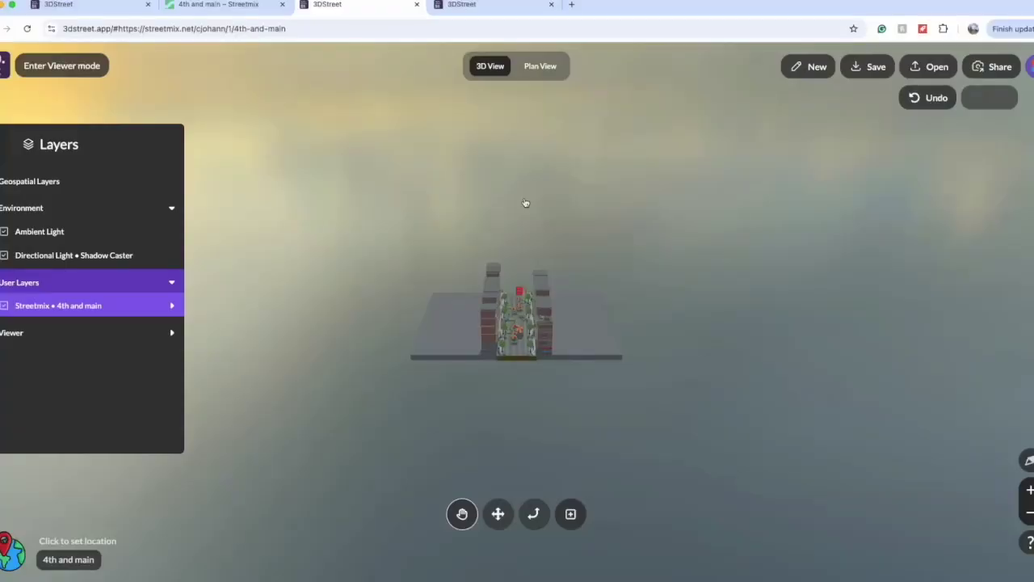
left_click(571, 514)
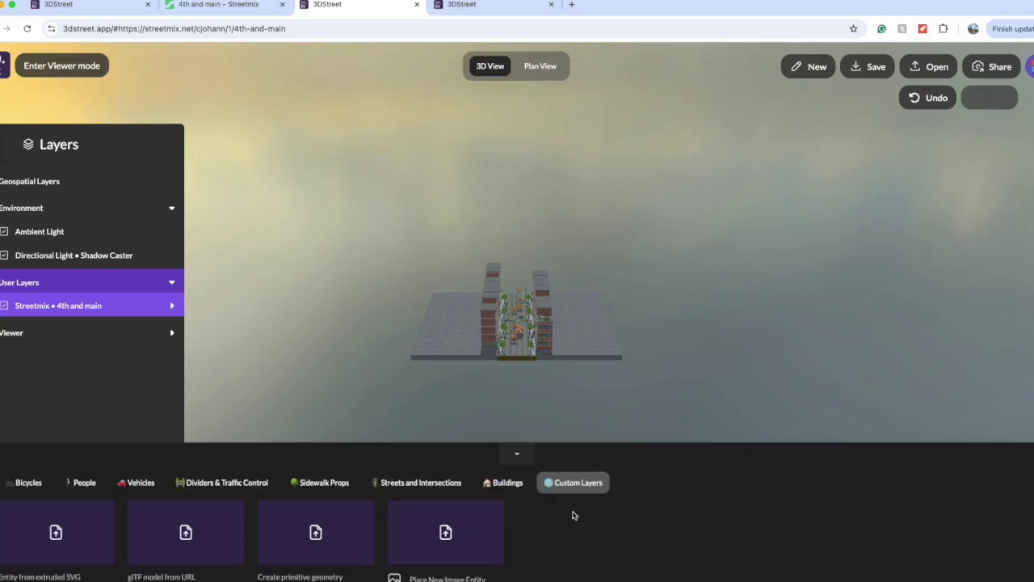
left_click(514, 398)
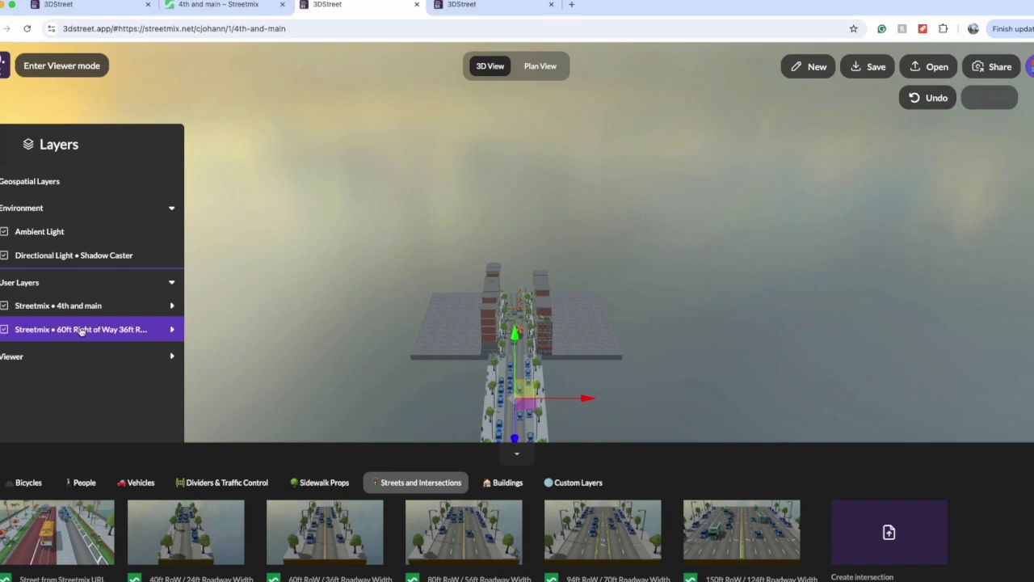
left_click(503, 392)
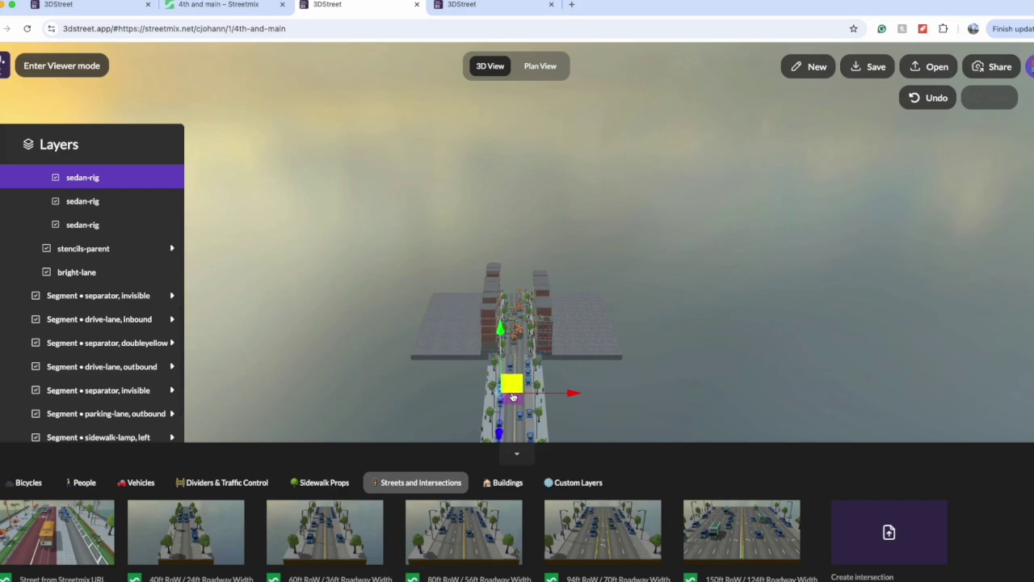
scroll(93, 300, "up", 4)
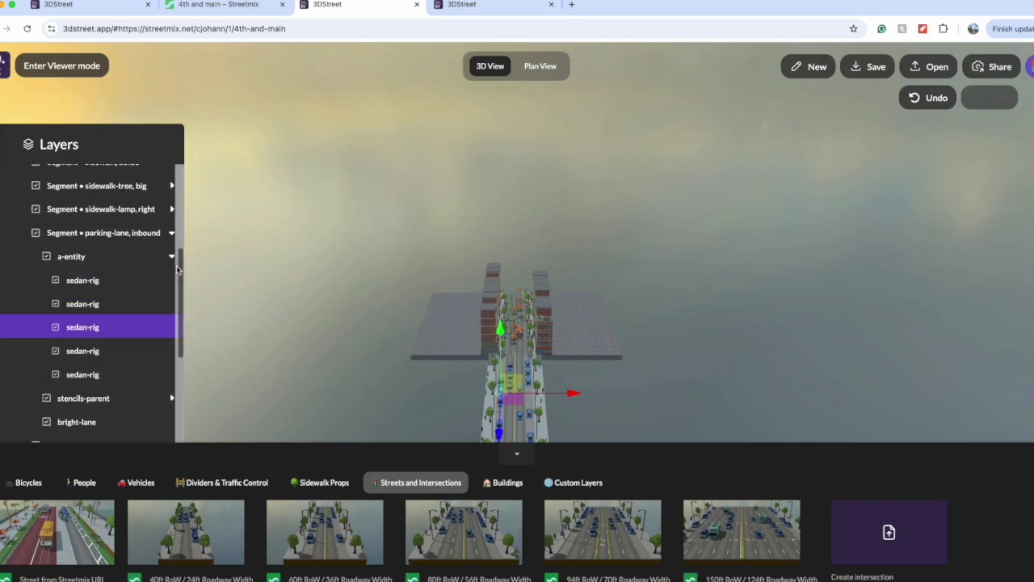
Step: Collapse the 'Streetmix • 60ft Right of Way 36ft Road Width' layer, delete it and confirm with OK
scroll(178, 269, "up", 2)
scroll(178, 269, "up", 2)
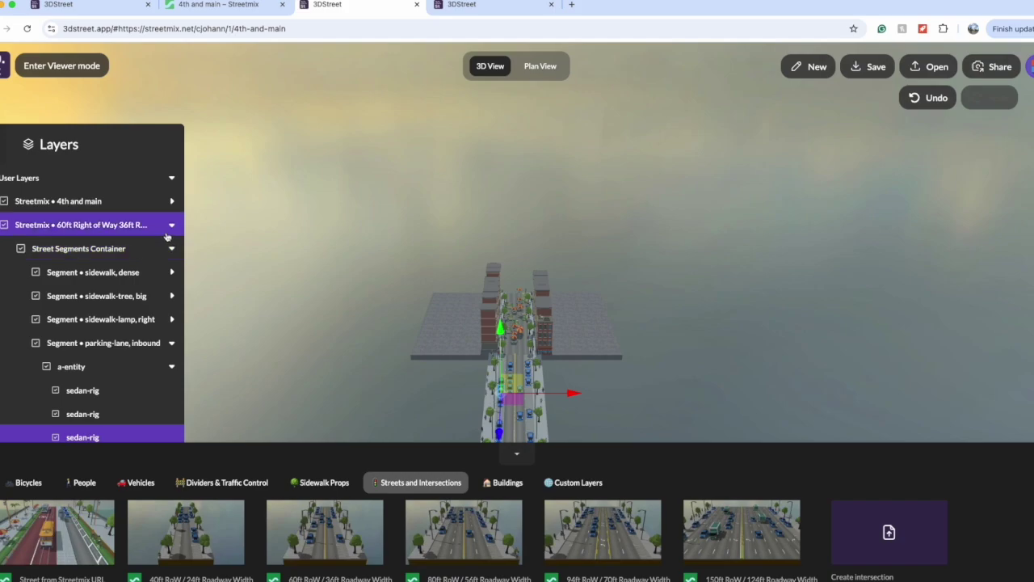
left_click(172, 228)
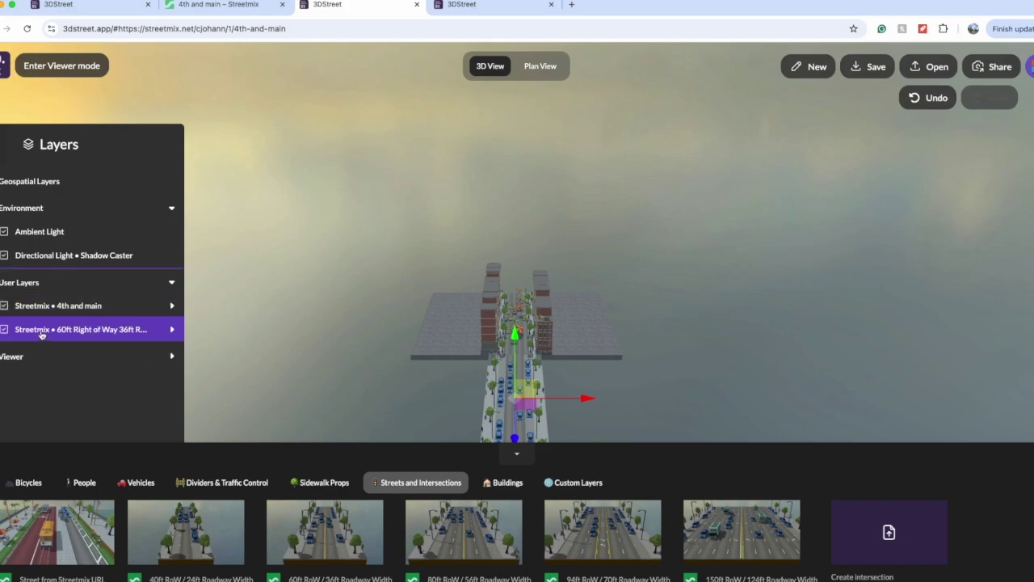
key("Delete")
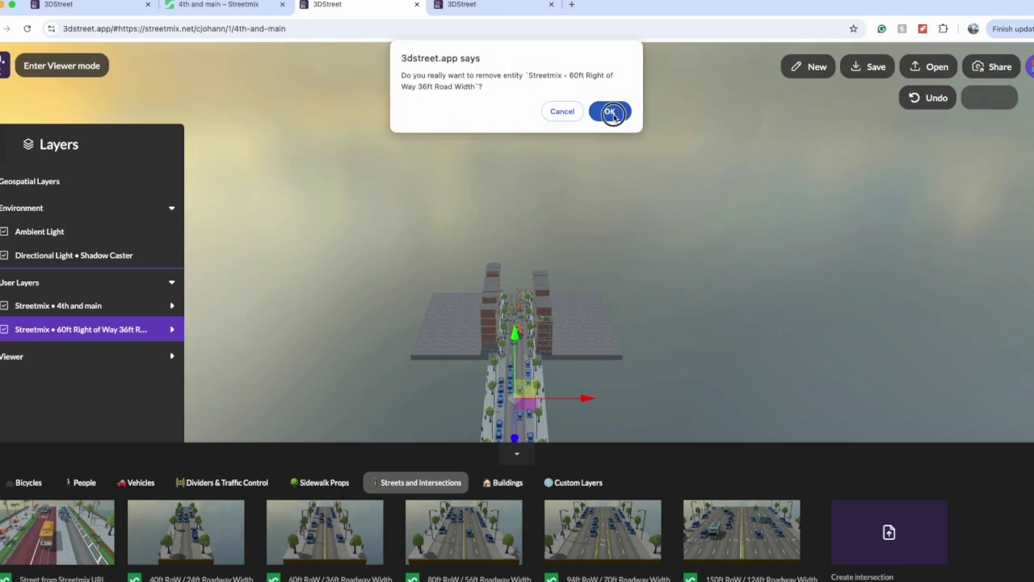
left_click(610, 113)
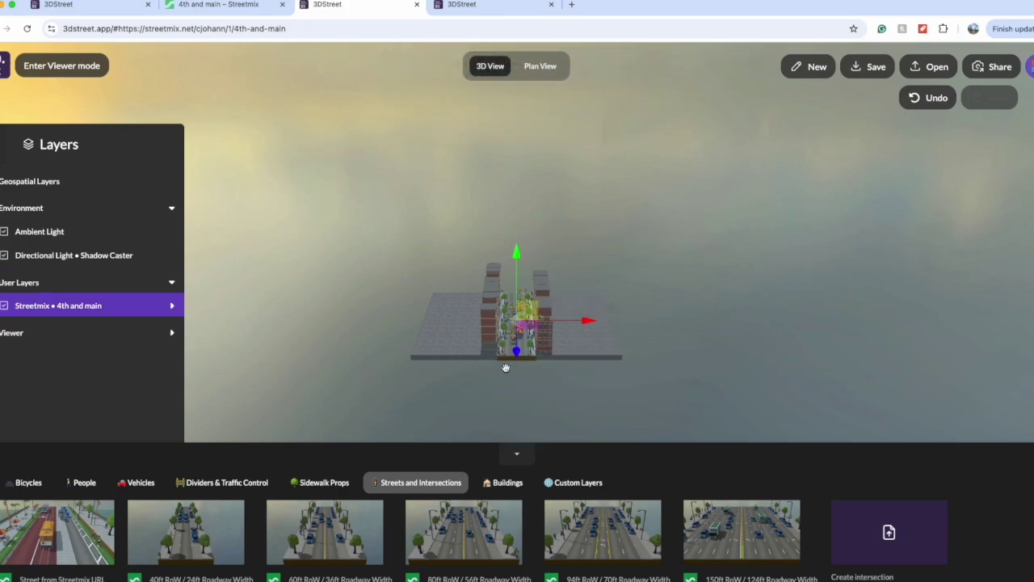
Step: Focus on 4th and main and select the parklet segment layers one by one
key("f")
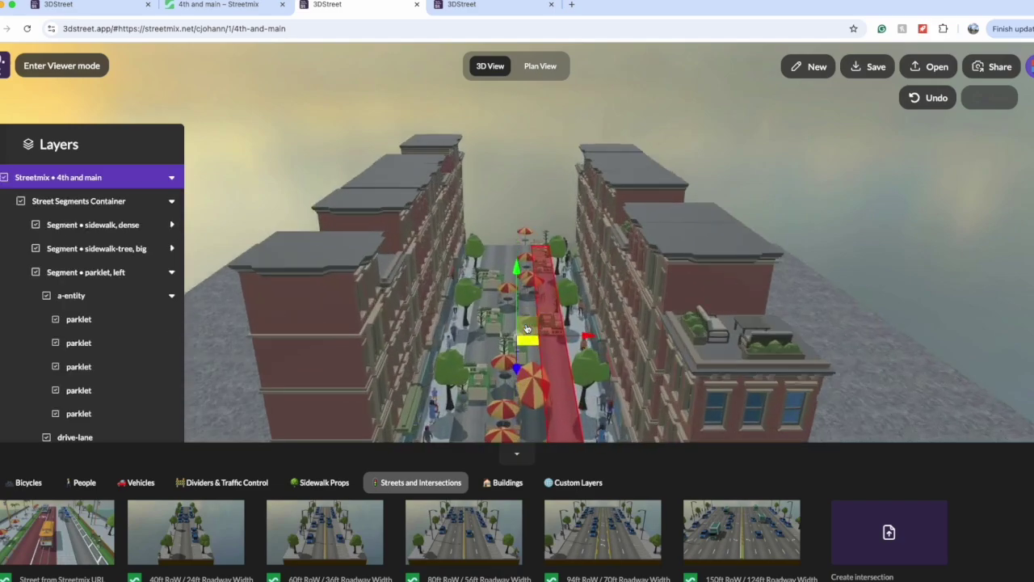
scroll(526, 328, "down", 2)
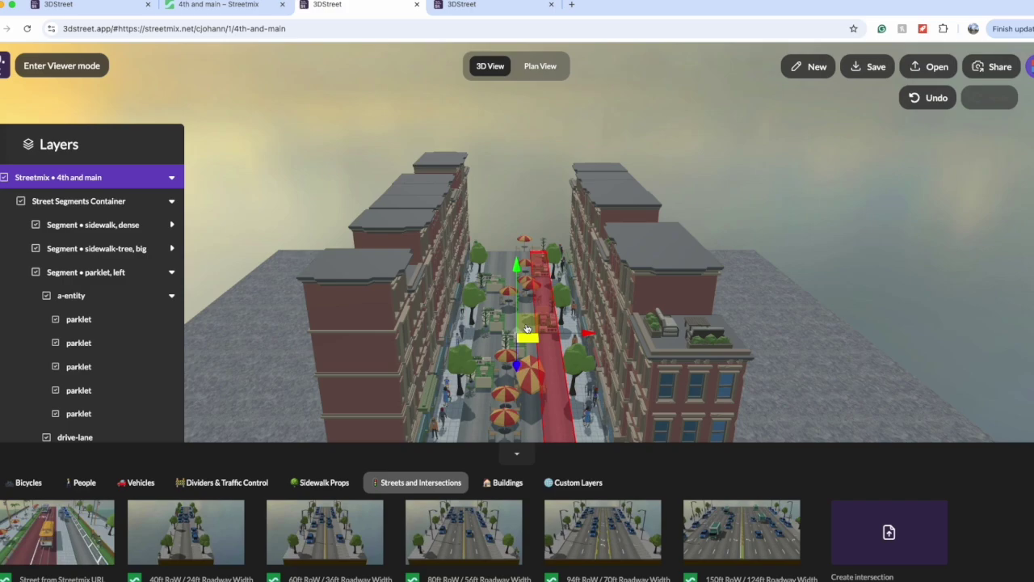
left_click(102, 296)
scroll(102, 291, "down", 1)
scroll(102, 291, "down", 2)
left_click(102, 294)
left_click(121, 229)
left_click(108, 299)
left_click(105, 371)
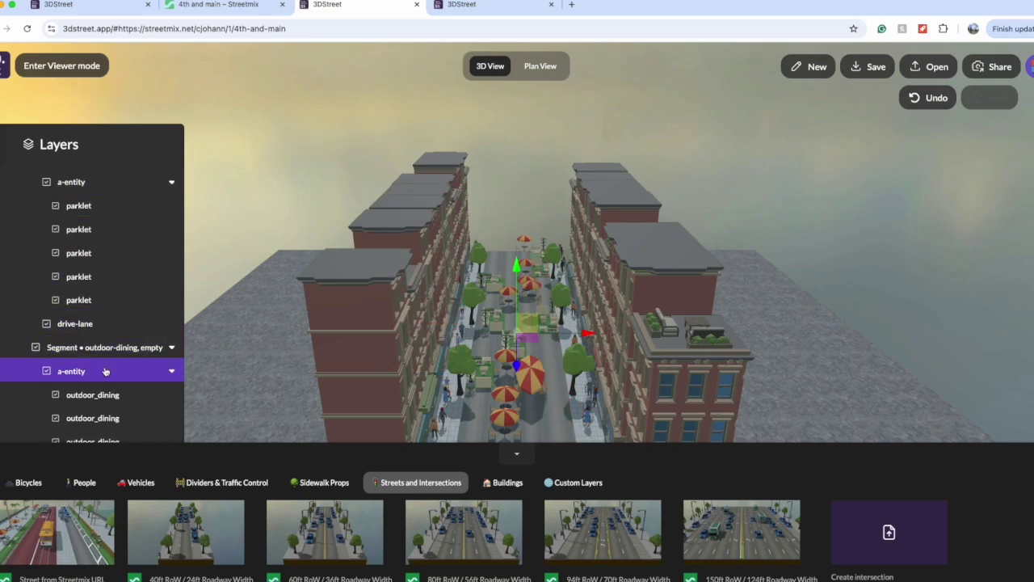
Step: Step through the outdoor-dining items, a drive-lane and a parklet in the layer tree
scroll(103, 369, "down", 1)
left_click(104, 369)
scroll(103, 369, "down", 1)
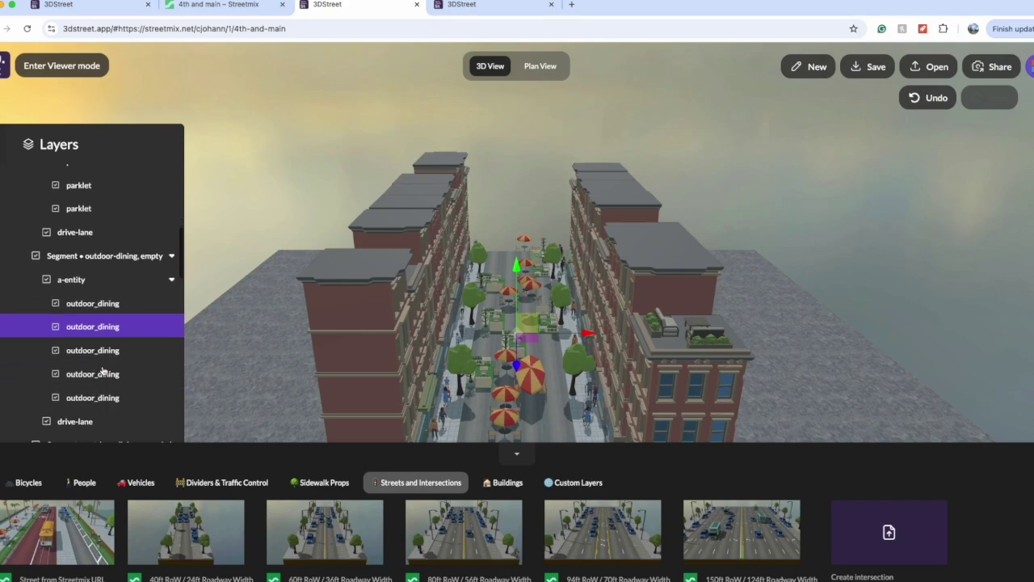
left_click(110, 272)
left_click(103, 249)
scroll(81, 252, "down", 2)
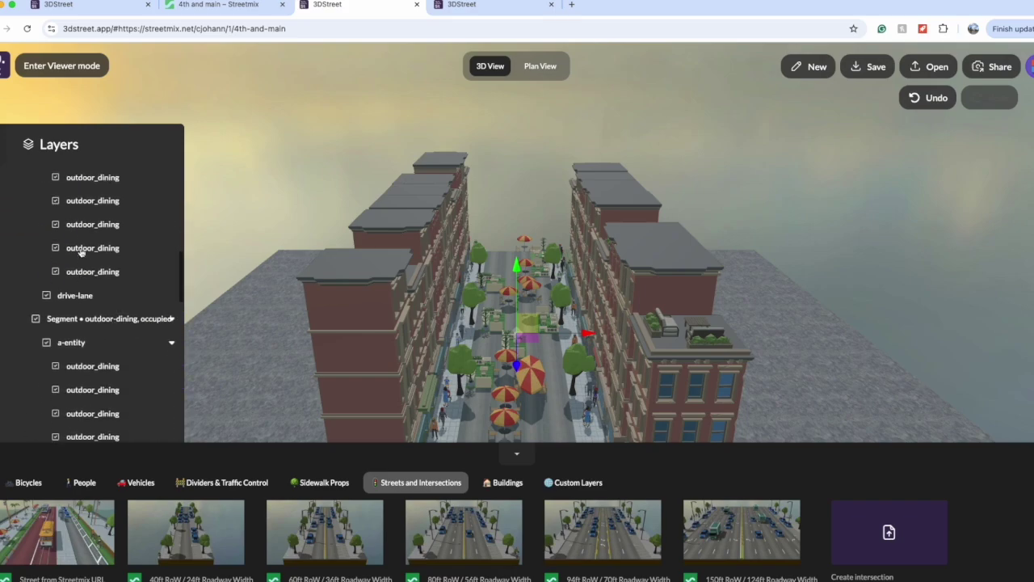
left_click(81, 252)
left_click(81, 252)
scroll(81, 252, "down", 2)
left_click(81, 252)
left_click(81, 253)
Step: Select the tree3 trees, pedestrians-parent and Underground layers, ending on the sidewalk's properties
scroll(81, 253, "down", 1)
scroll(81, 252, "down", 1)
left_click(81, 253)
scroll(81, 253, "down", 1)
left_click(80, 253)
scroll(80, 253, "down", 1)
left_click(81, 253)
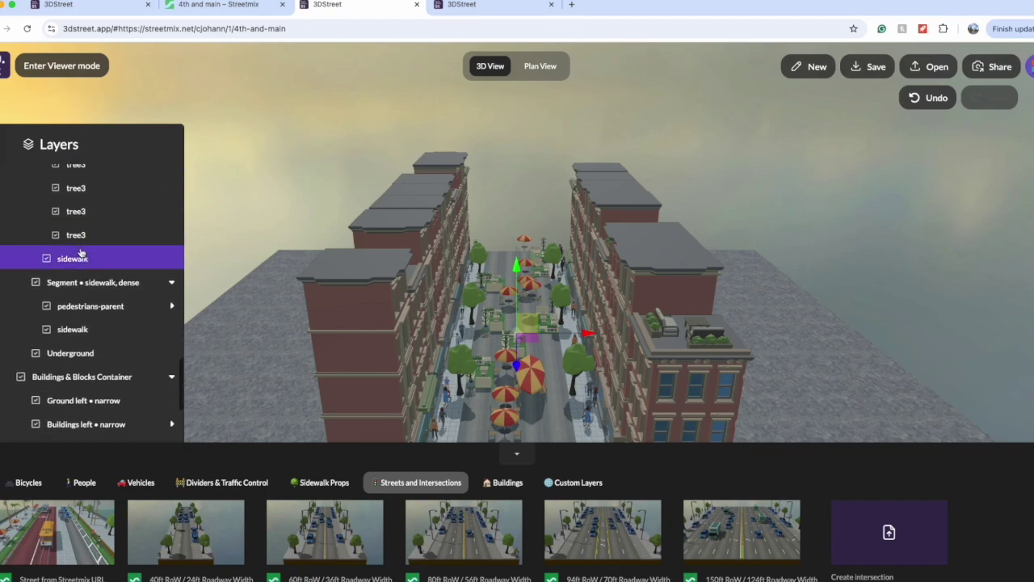
scroll(80, 253, "down", 1)
left_click(81, 253)
scroll(80, 253, "down", 1)
left_click(81, 252)
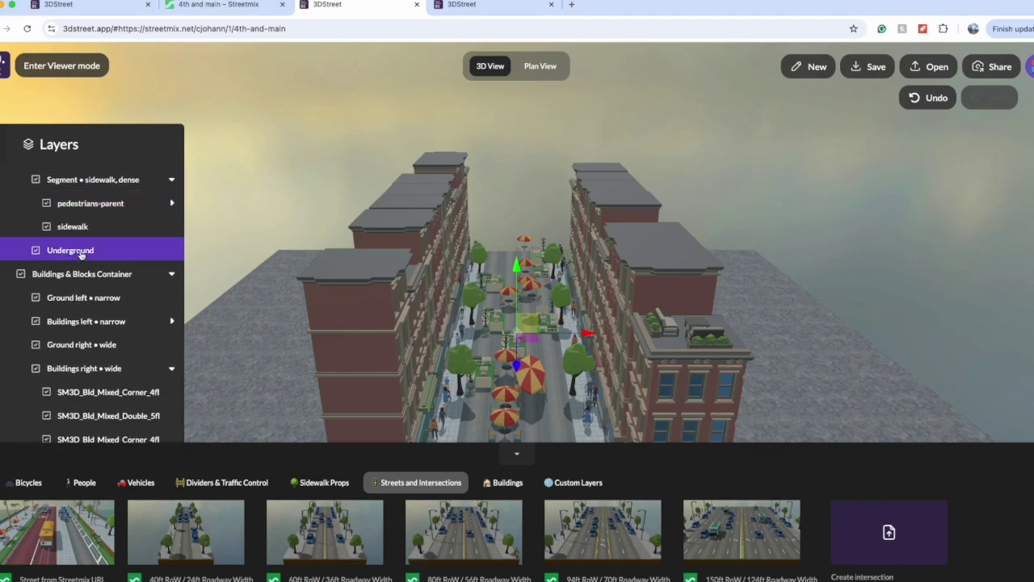
left_click(81, 227)
scroll(80, 228, "down", 1)
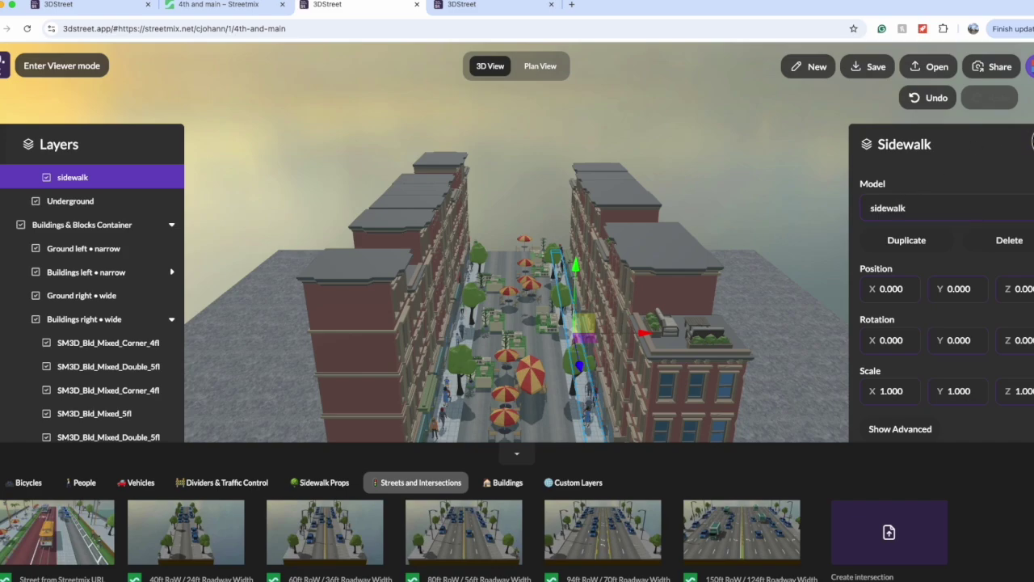
Step: Select the SM3D_Bld_Mixed Double_5fl, Corner_4fl and 5fl building layers in turn
left_click(134, 365)
left_click(113, 271)
left_click(104, 295)
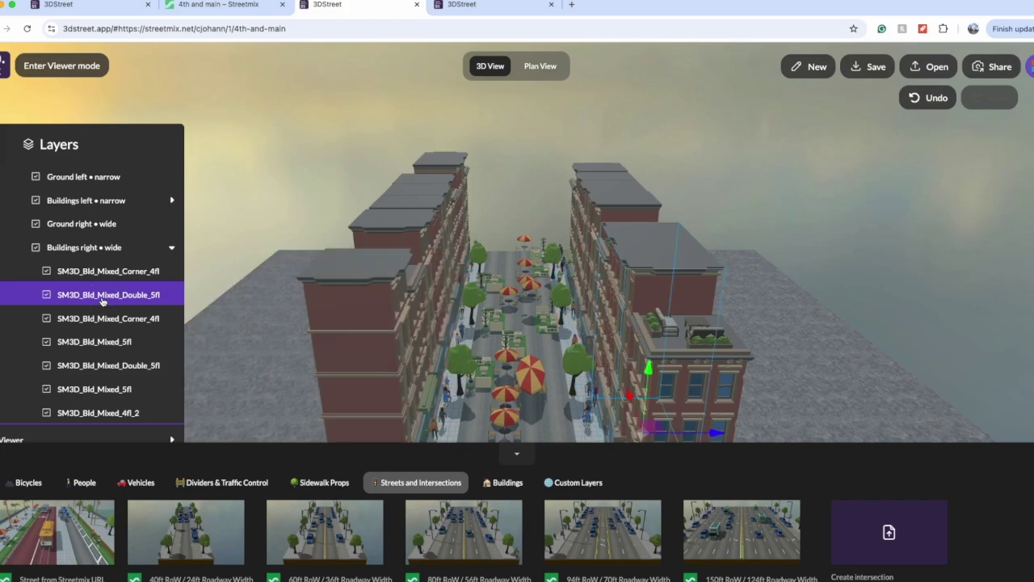
left_click(103, 318)
left_click(104, 351)
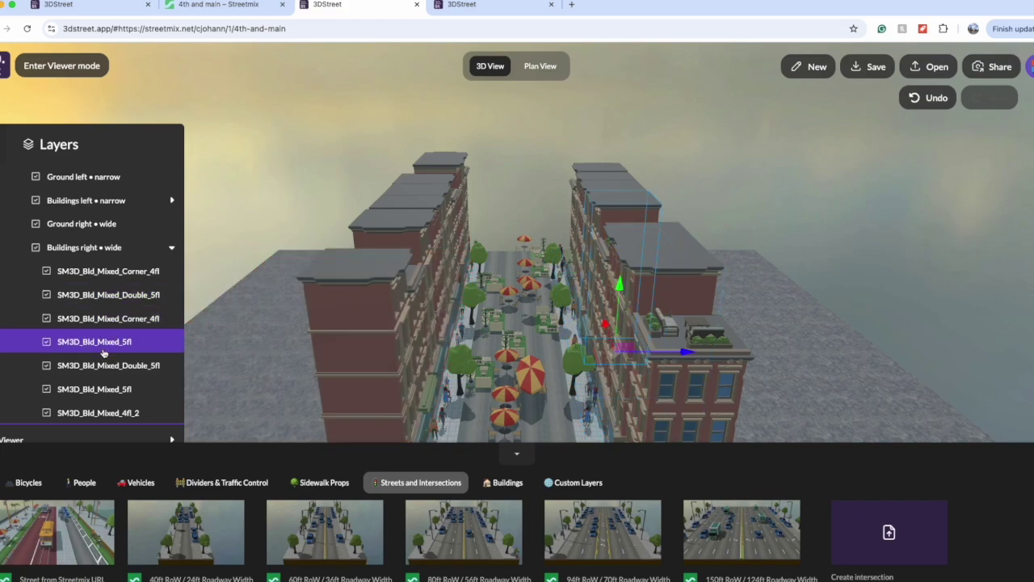
Step: Delete the Ground right • wide slab, confirm with OK, and collapse the bottom asset panel
left_click(87, 223)
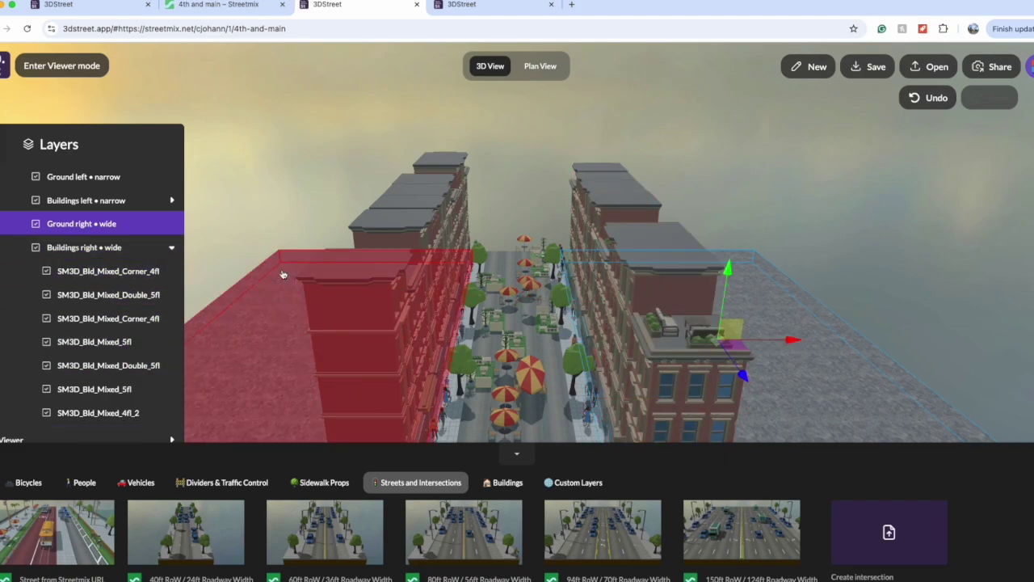
key("Delete")
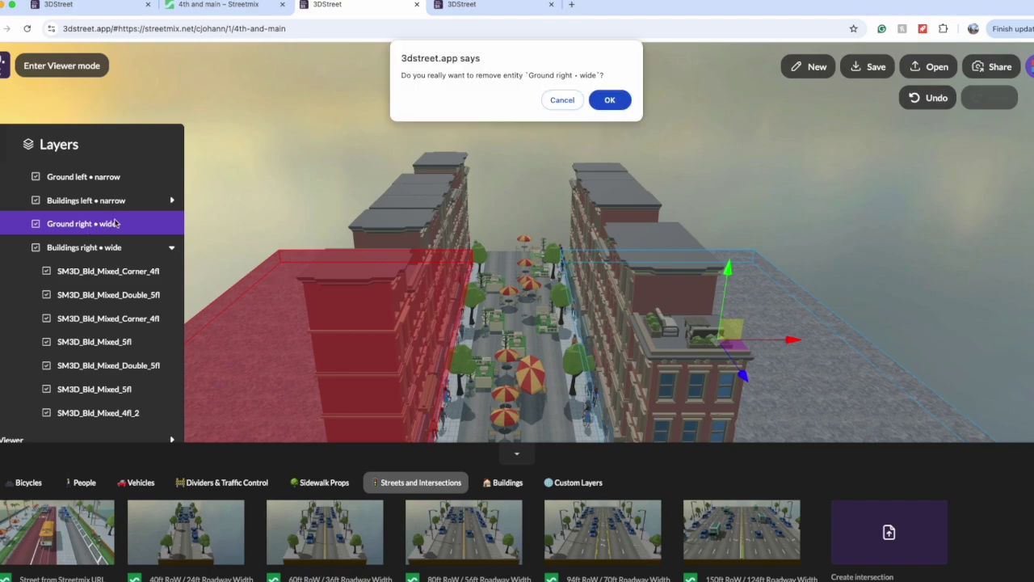
left_click(611, 99)
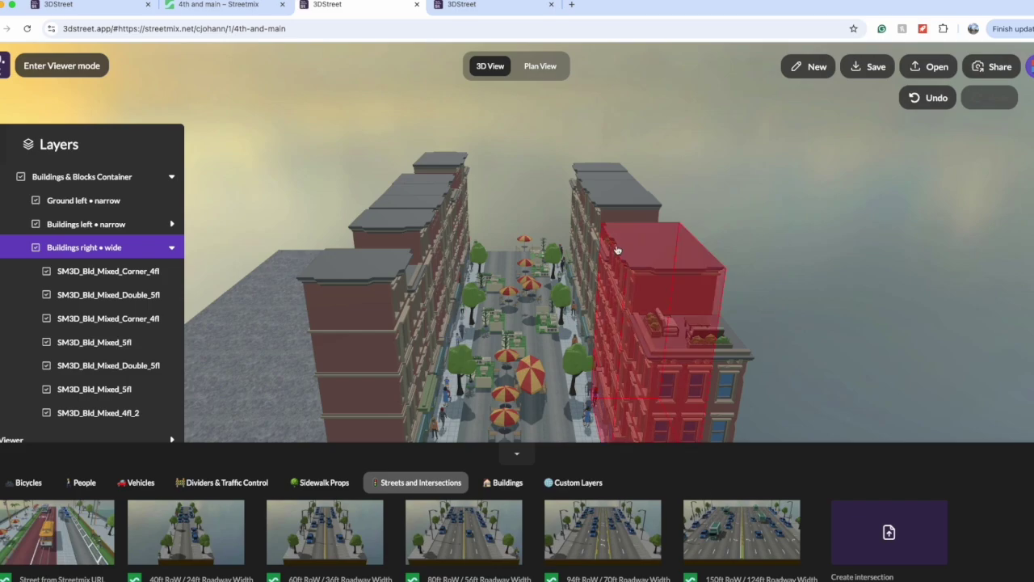
scroll(593, 271, "down", 5)
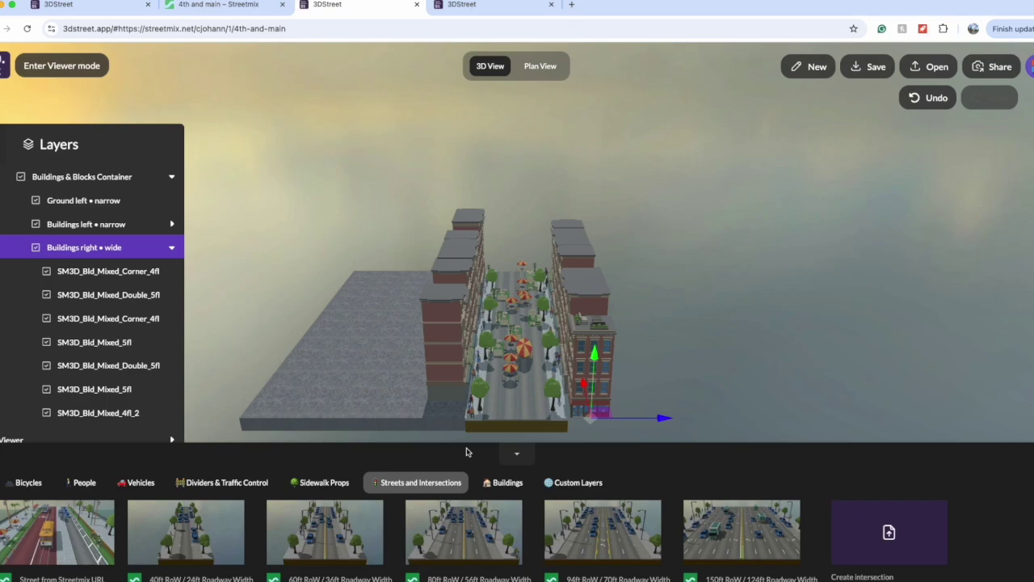
left_click(517, 454)
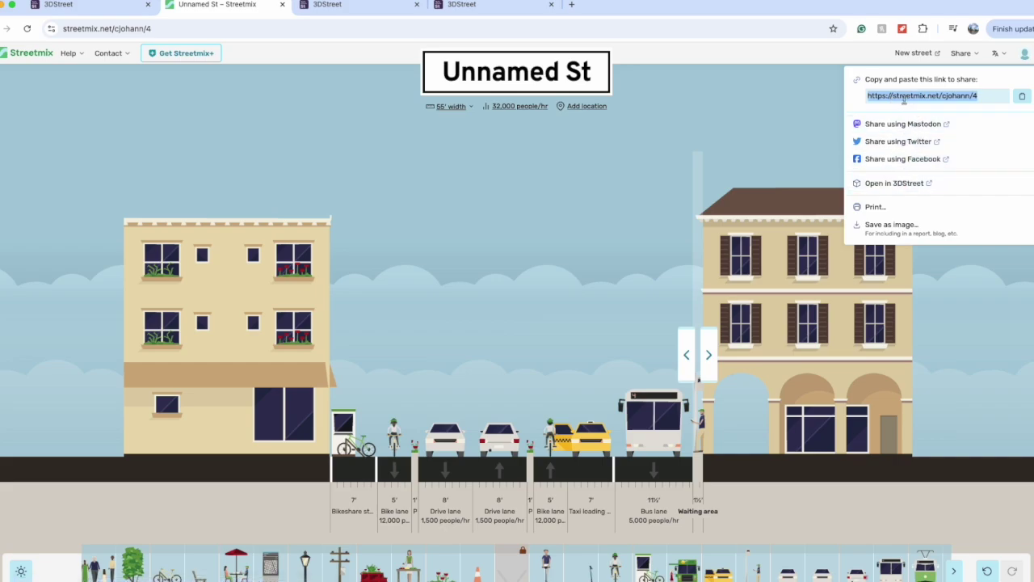
Step: Load the street into 3DStreet from the pasted Streetmix link
left_click(328, 6)
left_click(921, 73)
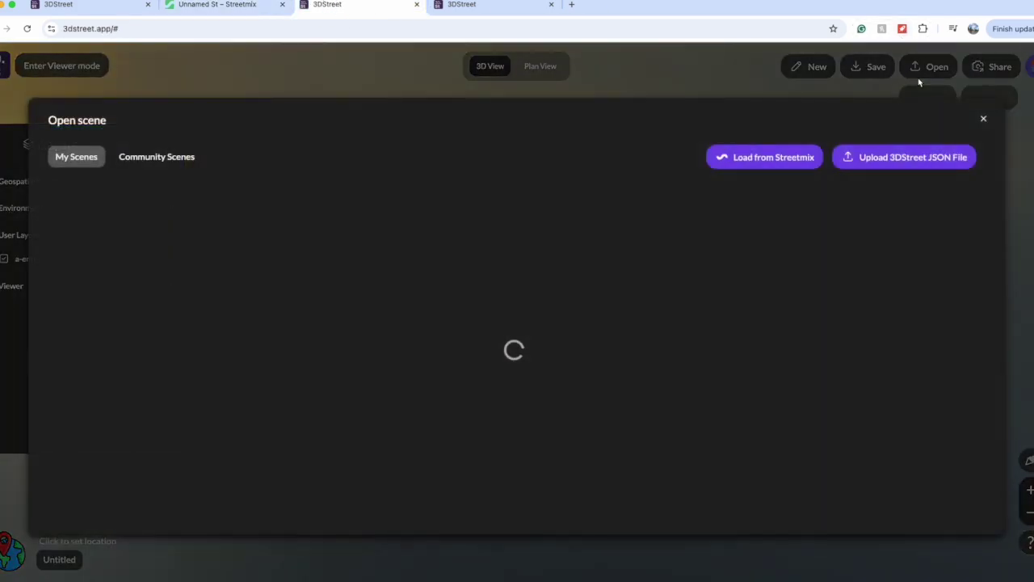
left_click(749, 162)
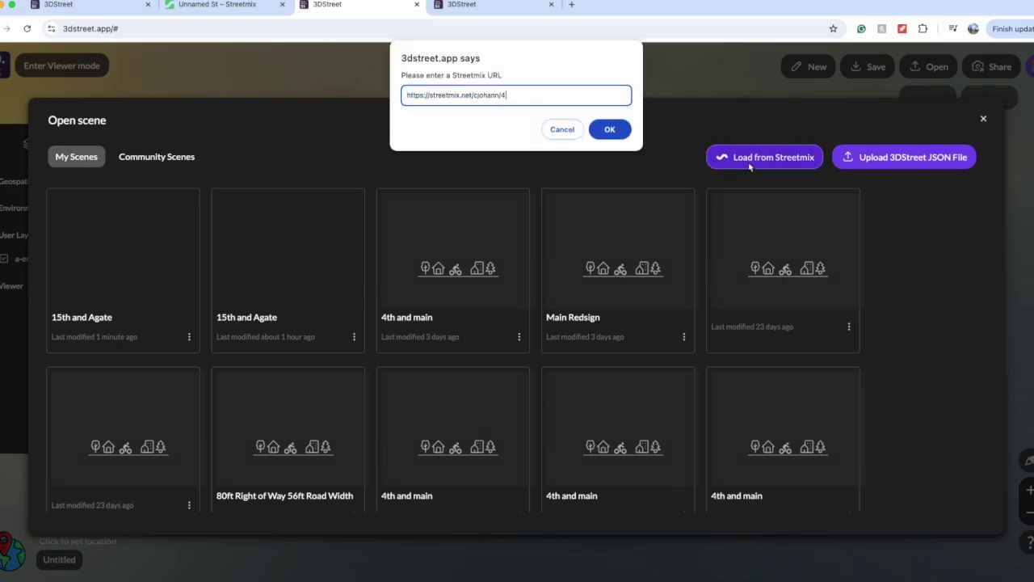
key("Return")
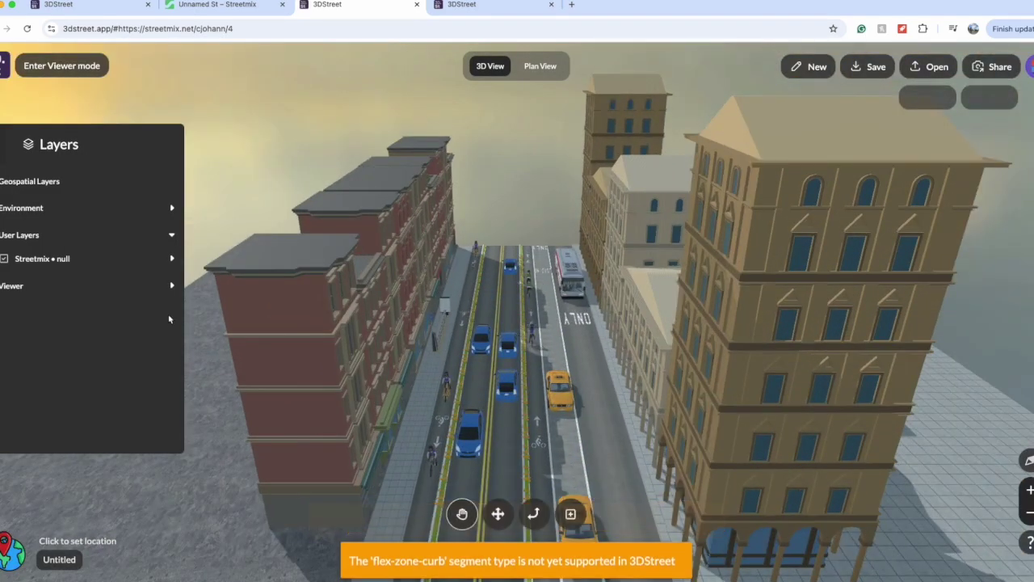
Step: Rename the untitled scene to '15th st and Agate'
left_click(71, 567)
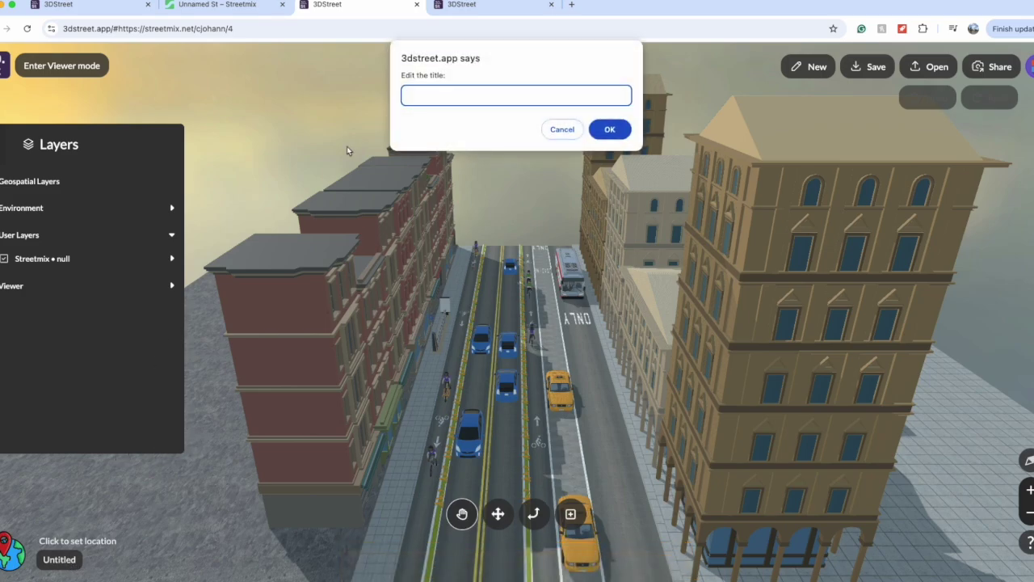
type("15th st and Aag")
key("BackSpace")
key("BackSpace")
type("gate")
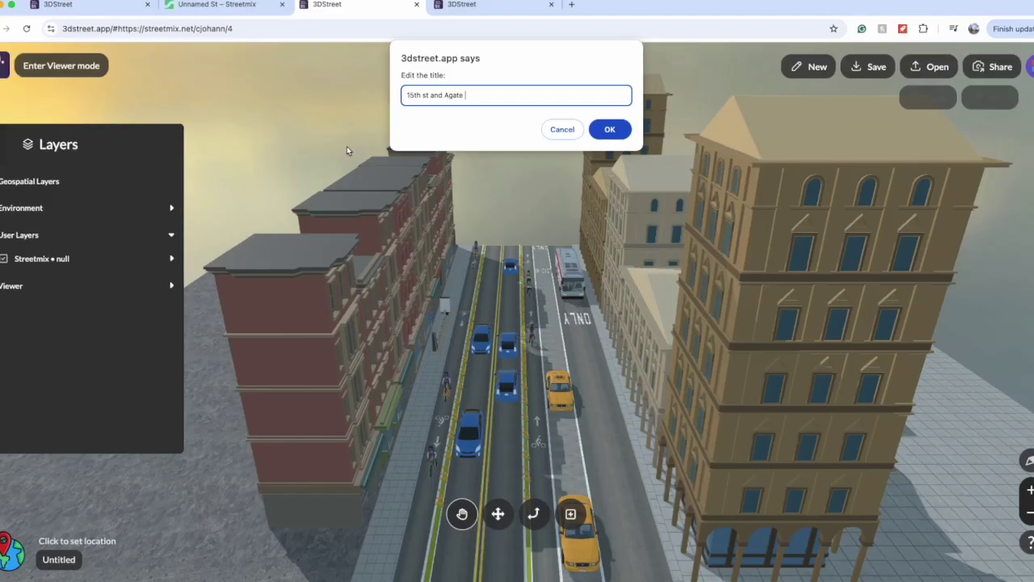
key("Return")
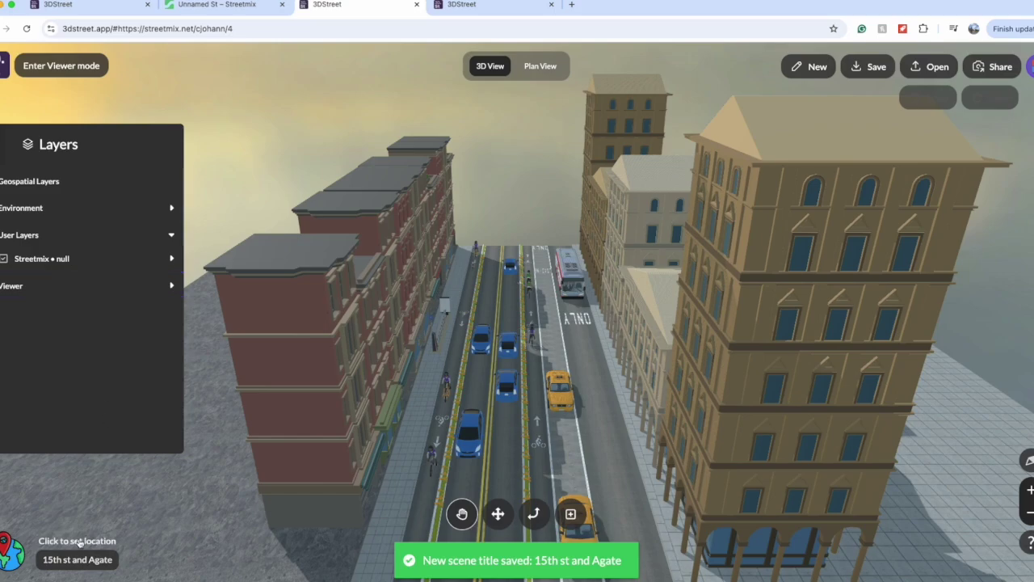
left_click(80, 543)
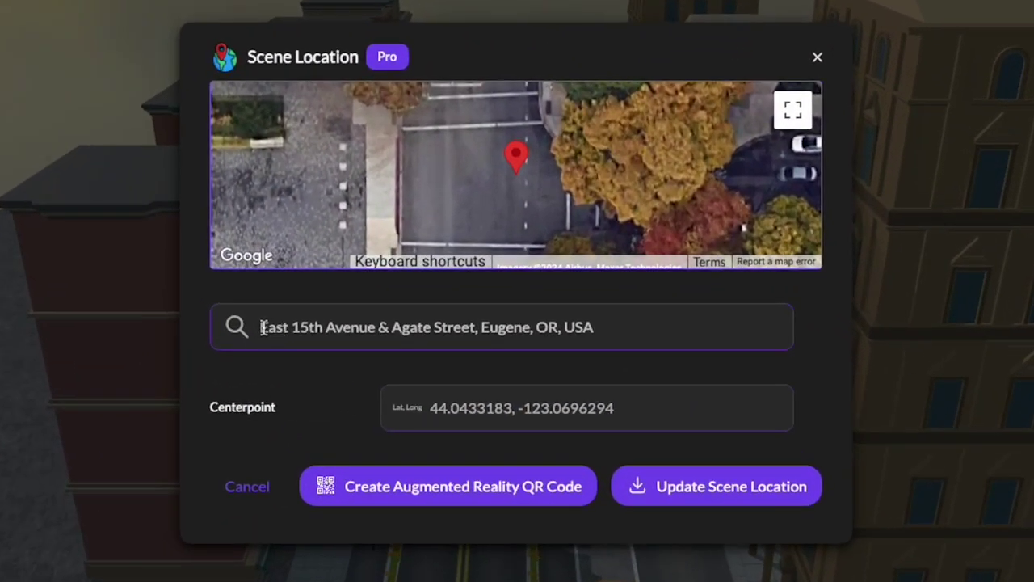
Step: Pick the East 15th Avenue & Agate Street spot on the map (44.0428968, -123.0696844) and apply it
double_click(510, 328)
triple_click(538, 328)
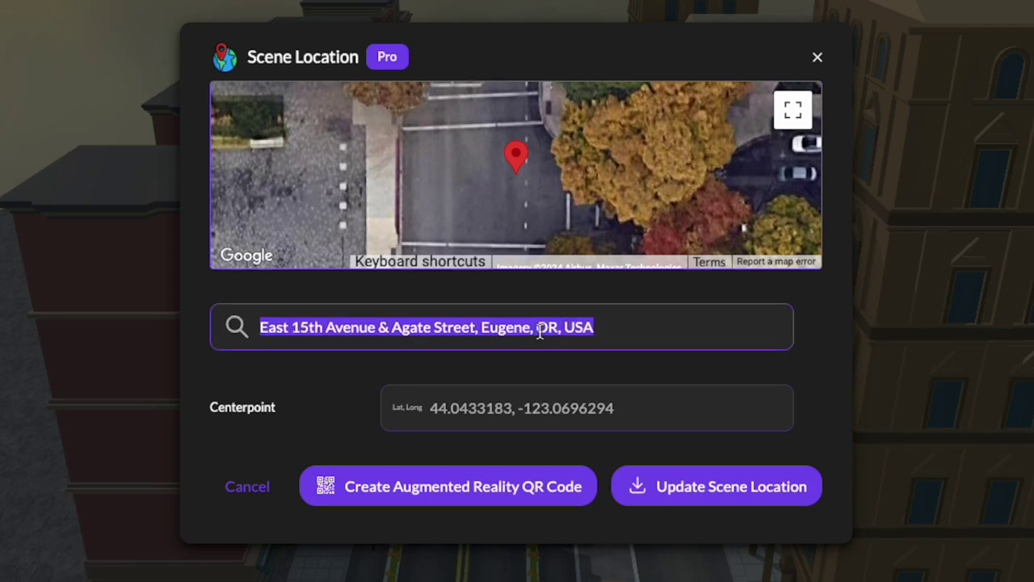
left_click(542, 408)
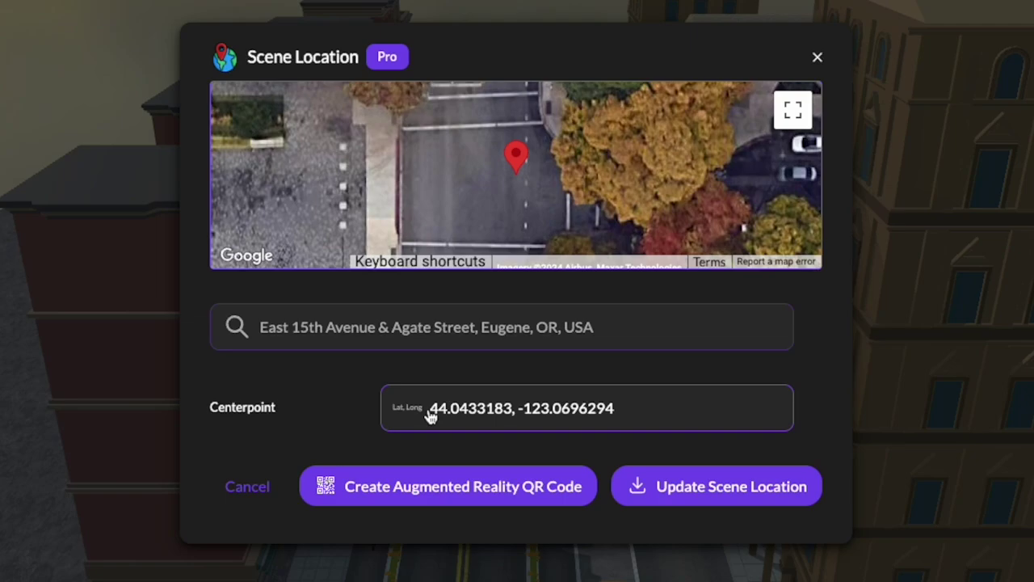
left_click_drag(485, 198, 535, 135)
scroll(526, 208, "up", 2)
left_click(512, 217)
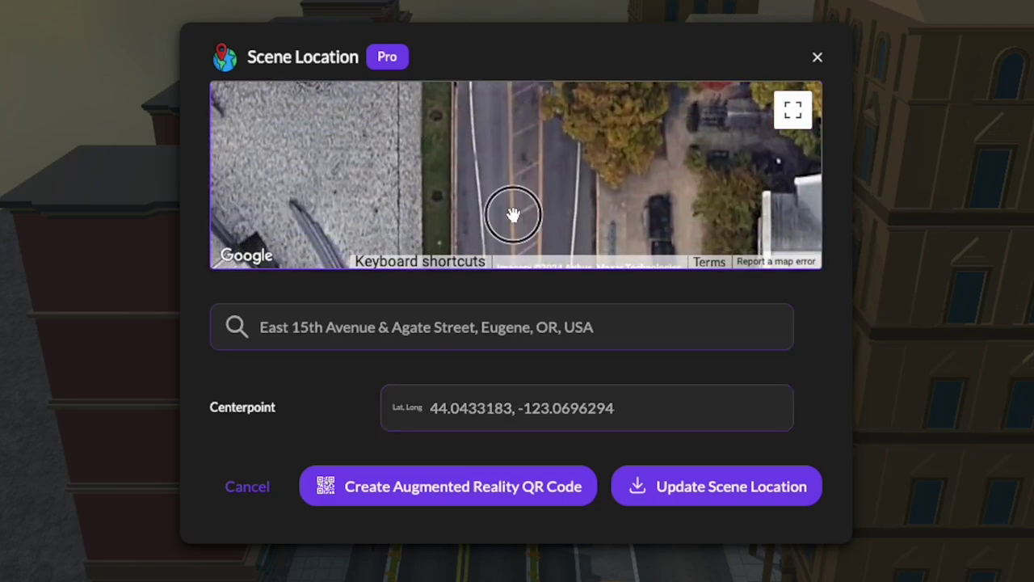
scroll(547, 200, "down", 3)
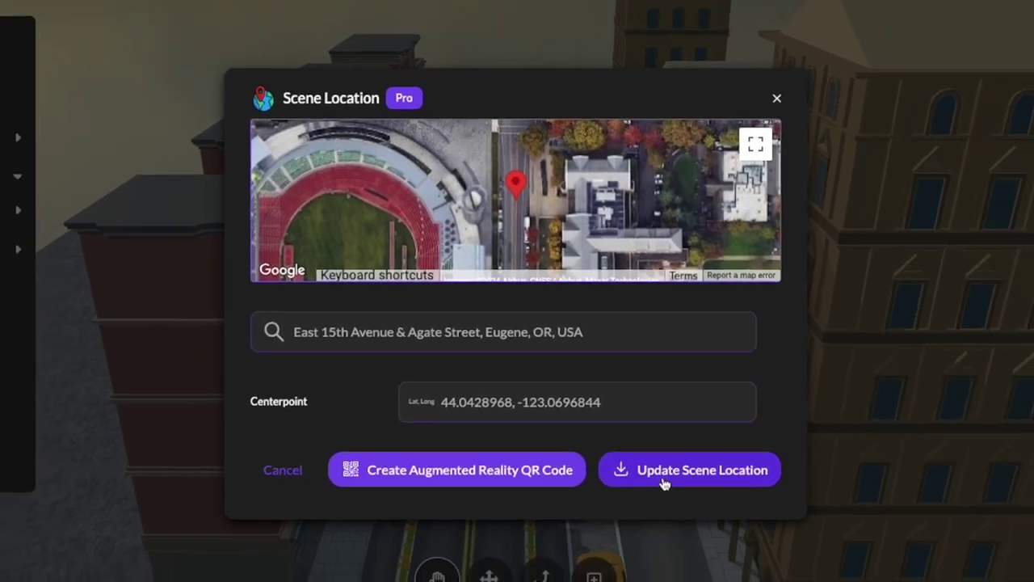
left_click(664, 483)
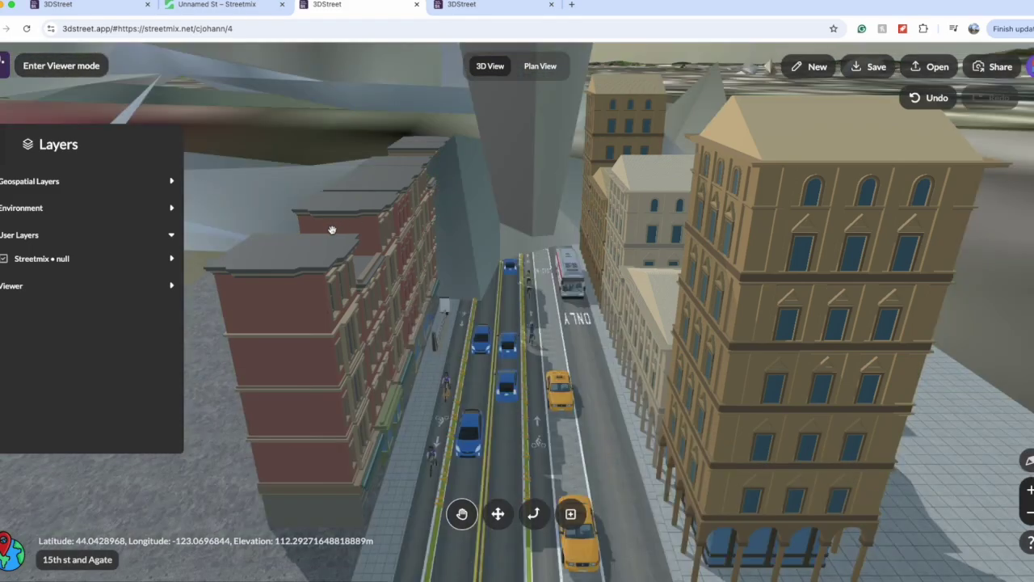
Step: Orbit down to the block and uncheck Buildings & Blocks Container under the Streetmix layer
scroll(332, 230, "down", 5)
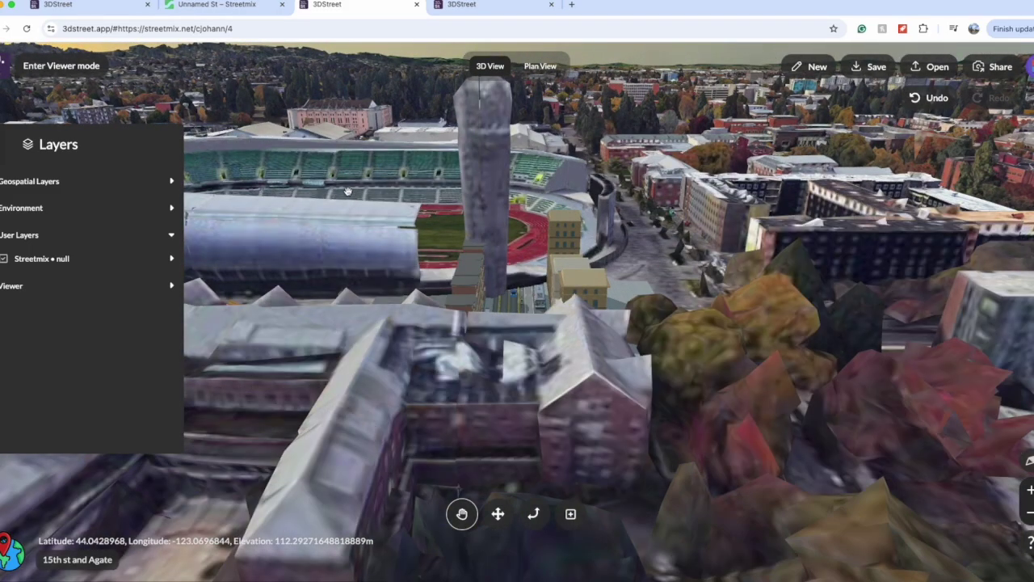
left_click_drag(347, 191, 515, 318)
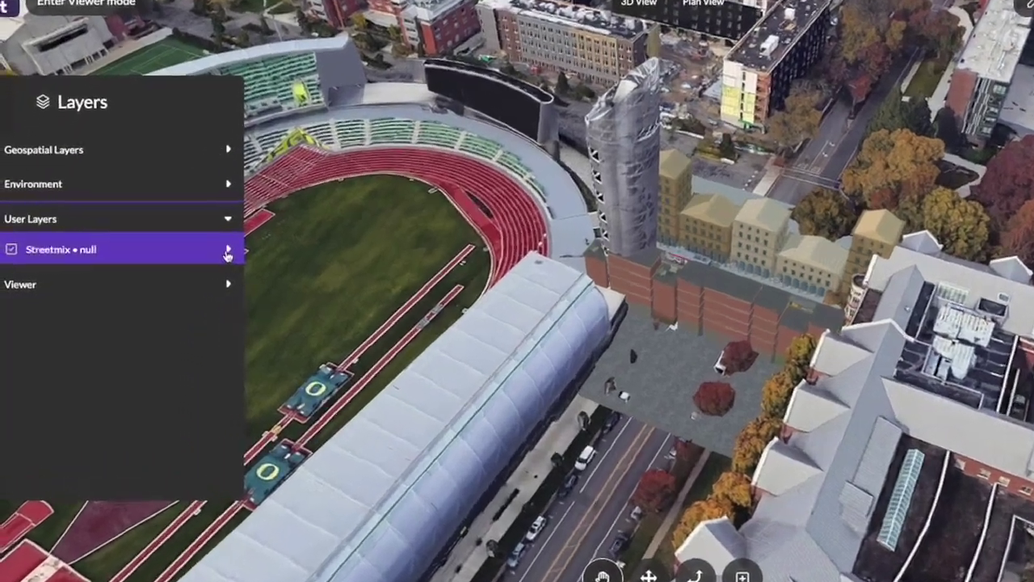
left_click(171, 258)
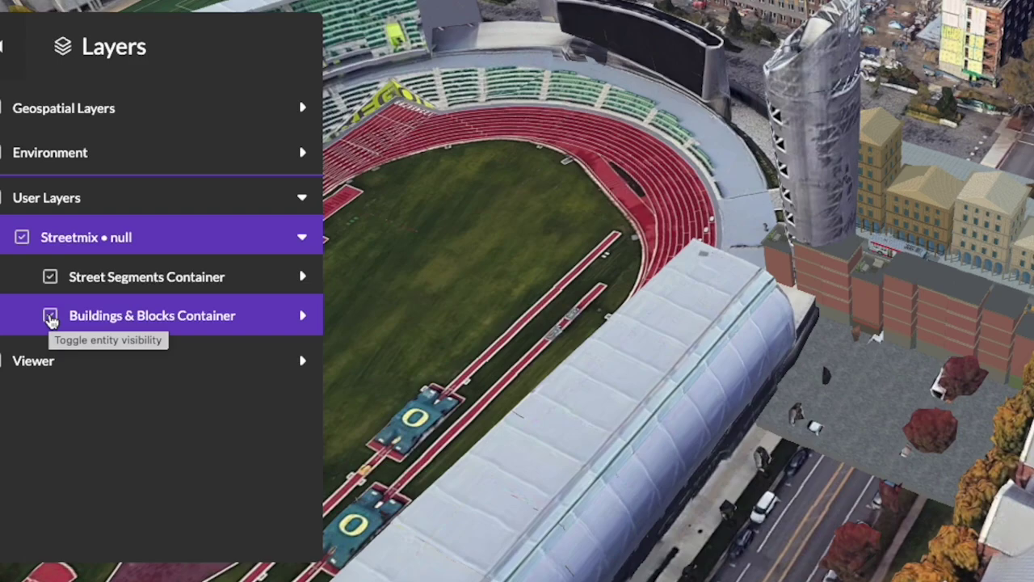
left_click(50, 318)
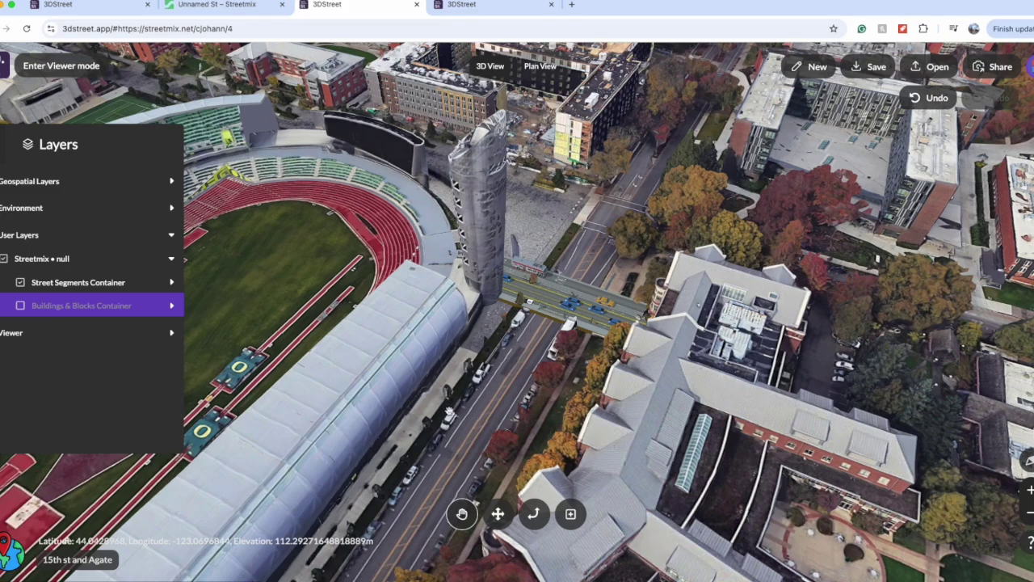
left_click(97, 259)
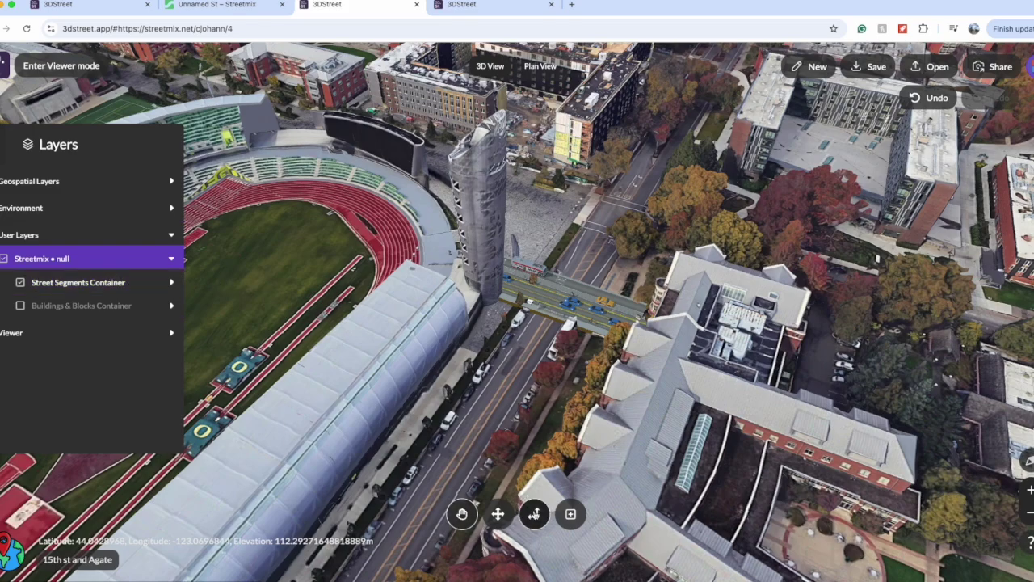
Step: Select the street model and slide it along the real road beside the stadium
left_click(550, 317)
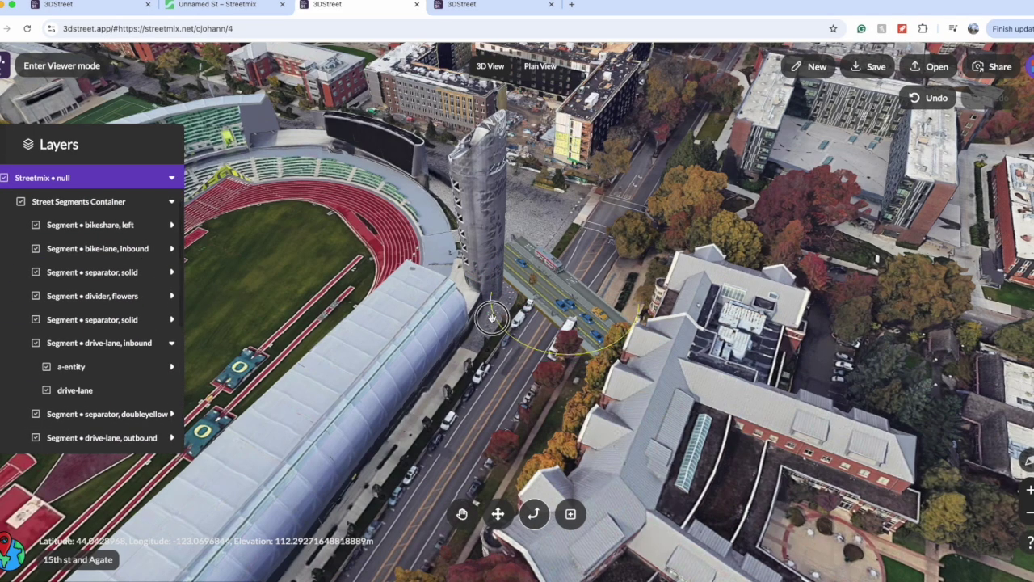
left_click_drag(485, 233, 640, 336)
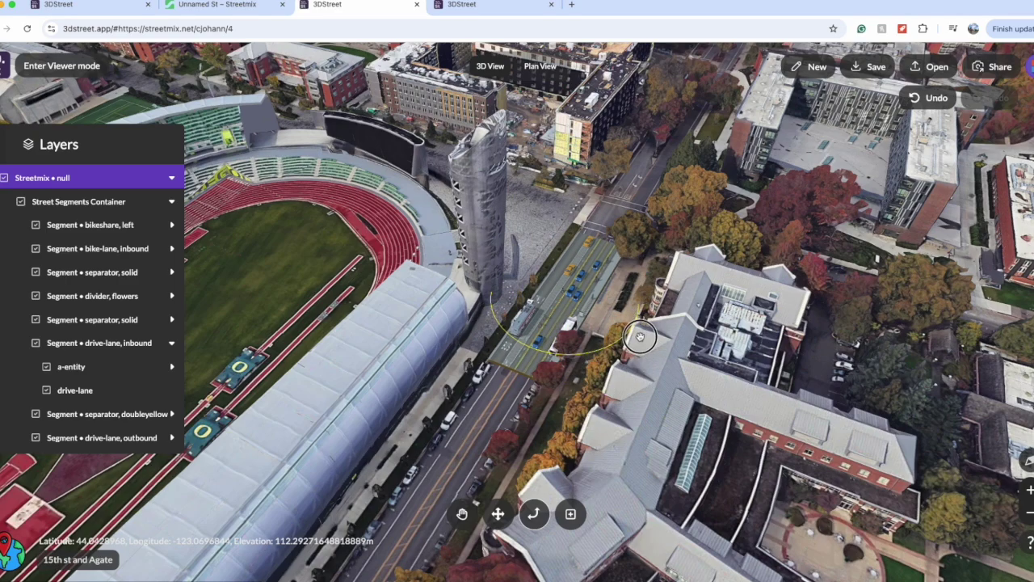
double_click(530, 323)
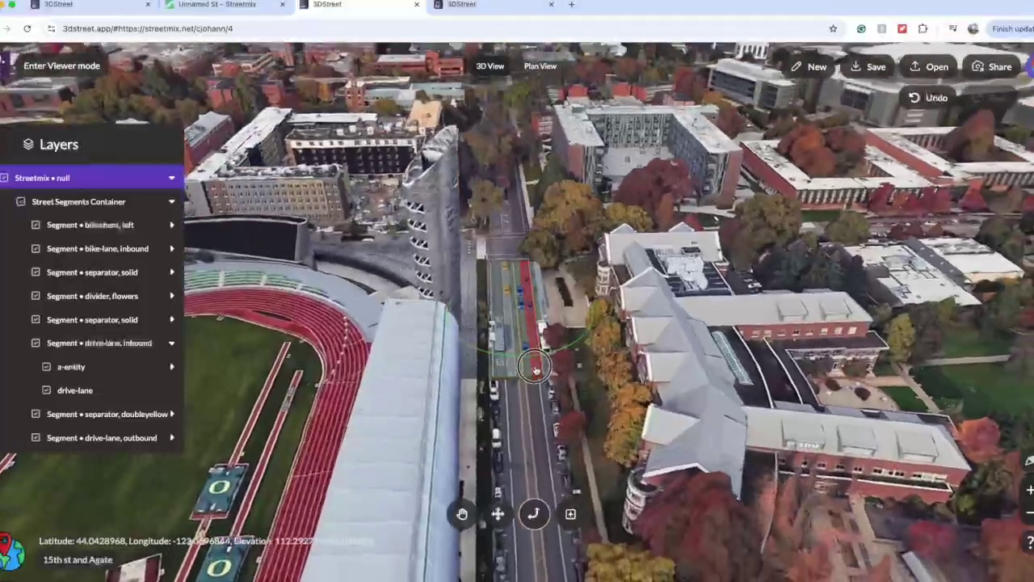
key("w")
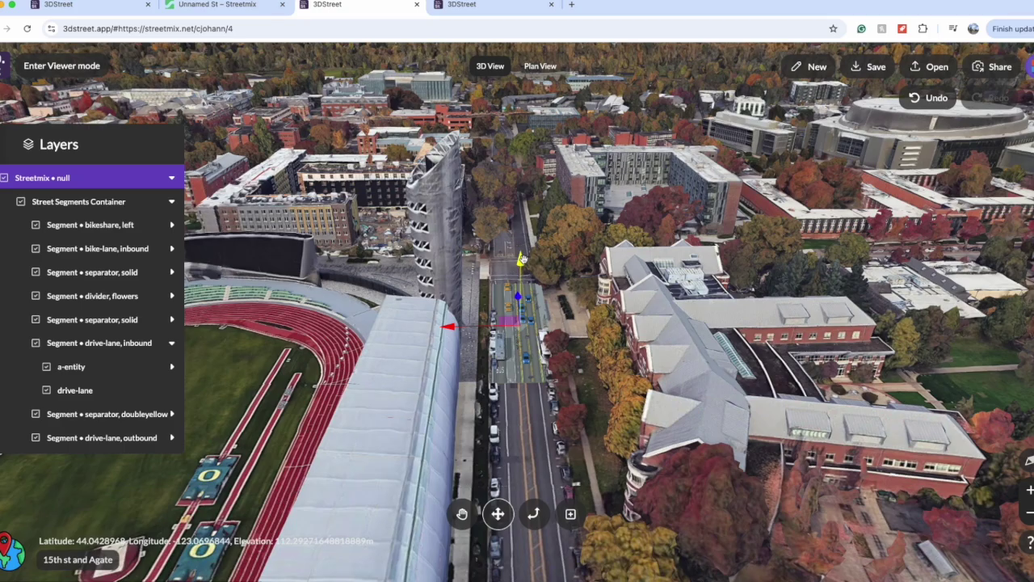
scroll(521, 258, "up", 5)
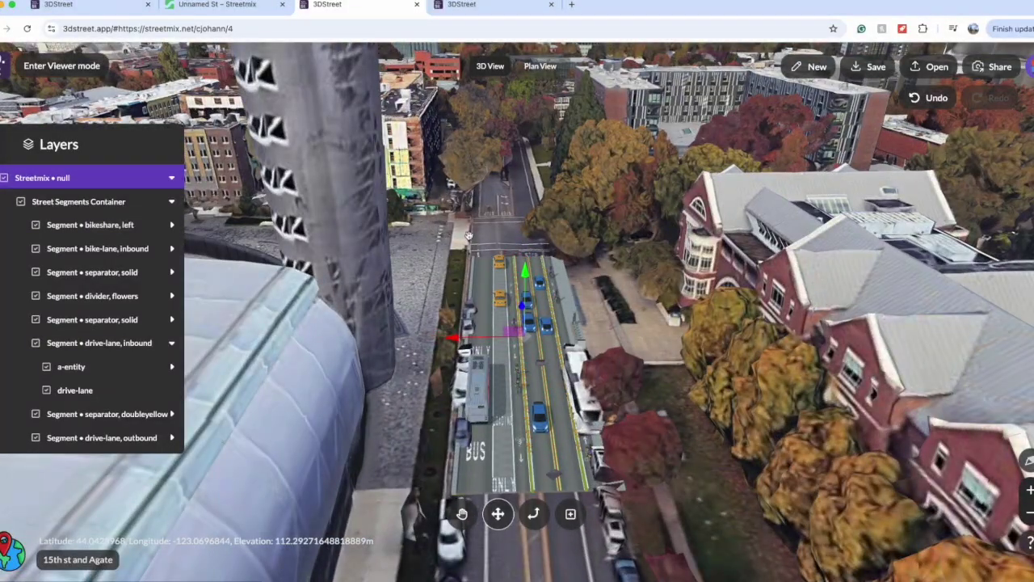
scroll(495, 220, "down", 5)
Step: Orbit and zoom around the stadium to check the street's alignment with the real road
key("h")
left_click_drag(614, 417, 543, 451)
left_click_drag(635, 347, 545, 266)
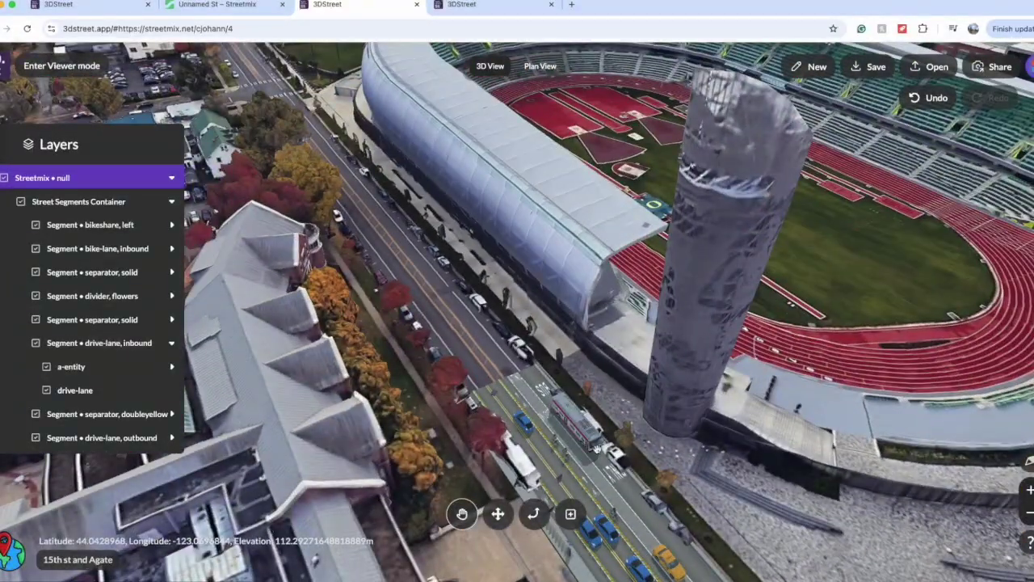
scroll(548, 313, "down", 6)
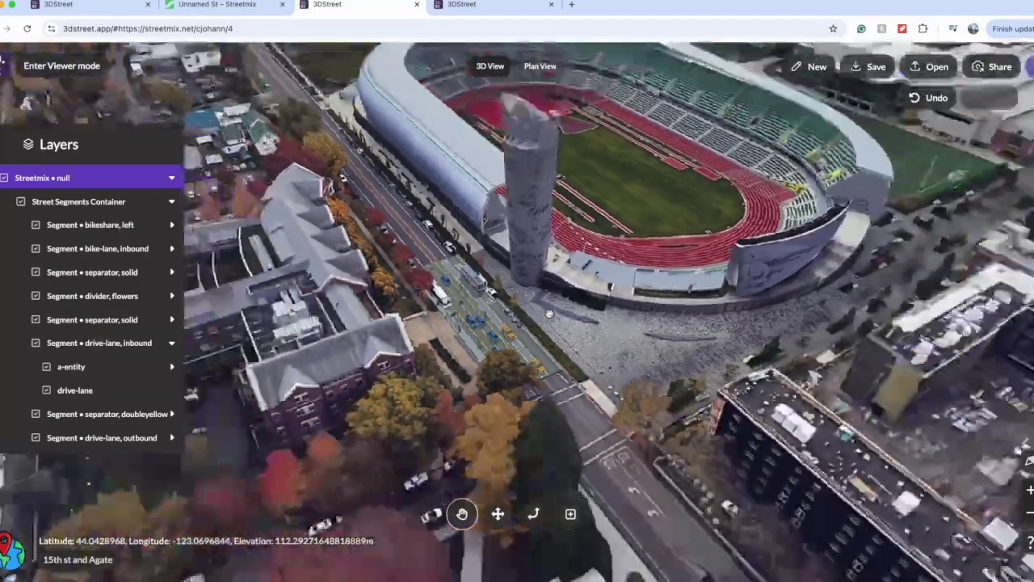
scroll(549, 314, "up", 4)
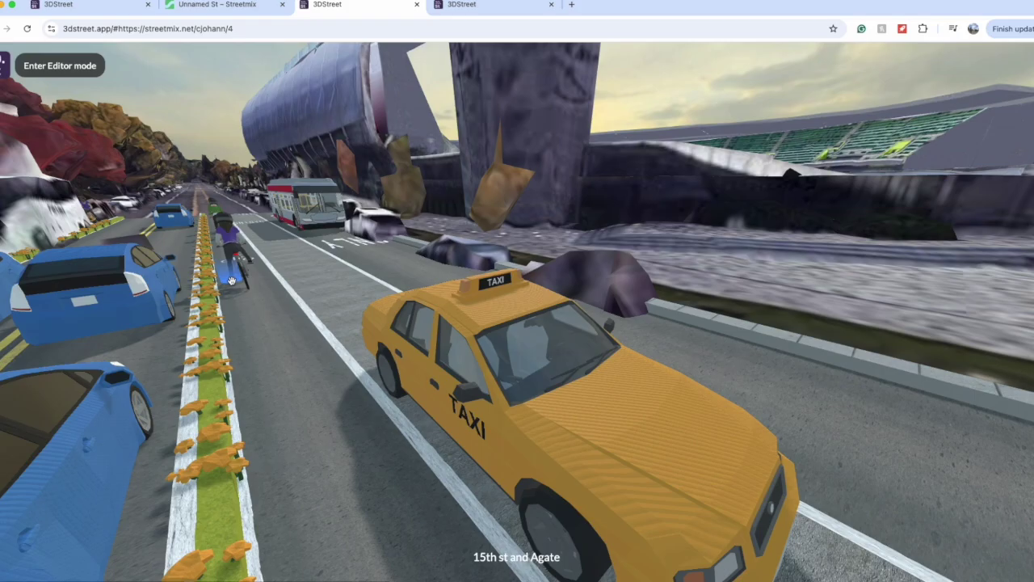
Step: Look toward the parked blue cars and move forward down 15th st and Agate
left_click_drag(231, 280, 411, 289)
left_click(403, 298)
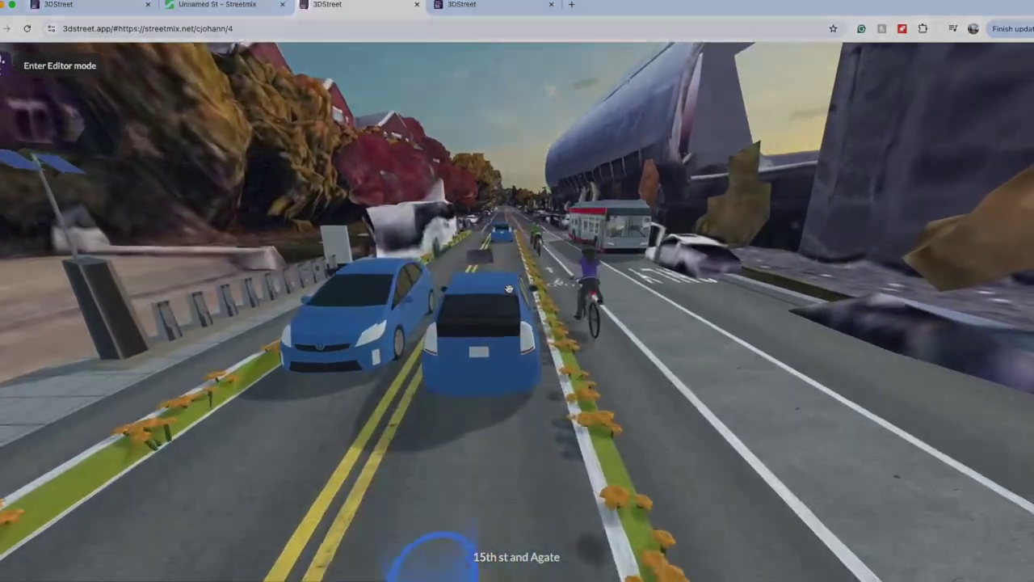